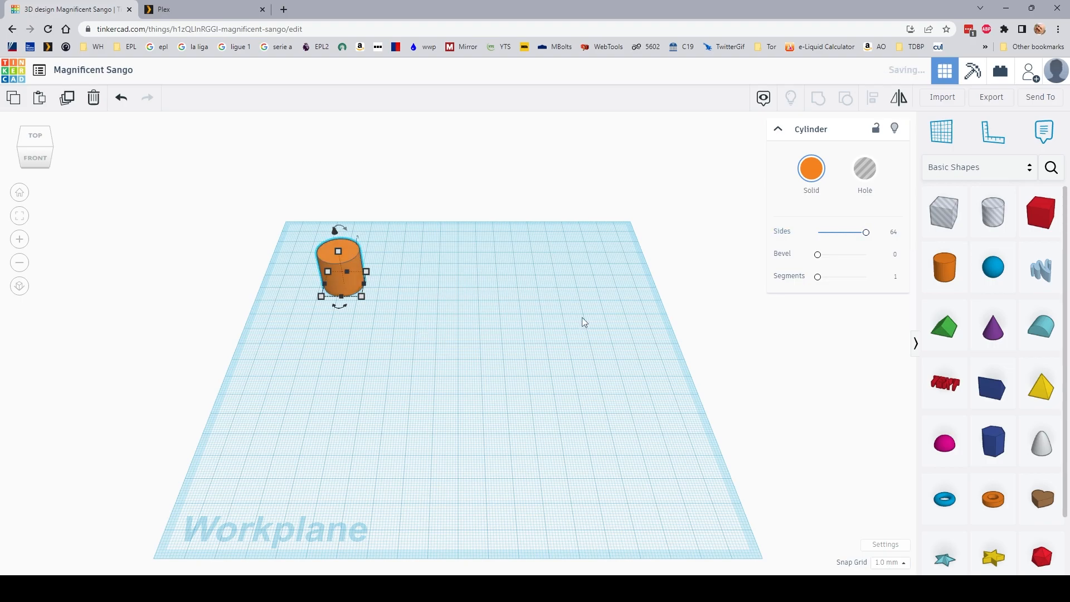
Step: Add a solid box near the back edge of the workplane, beside the cylinder
click(545, 354)
drag(1041, 212, 492, 279)
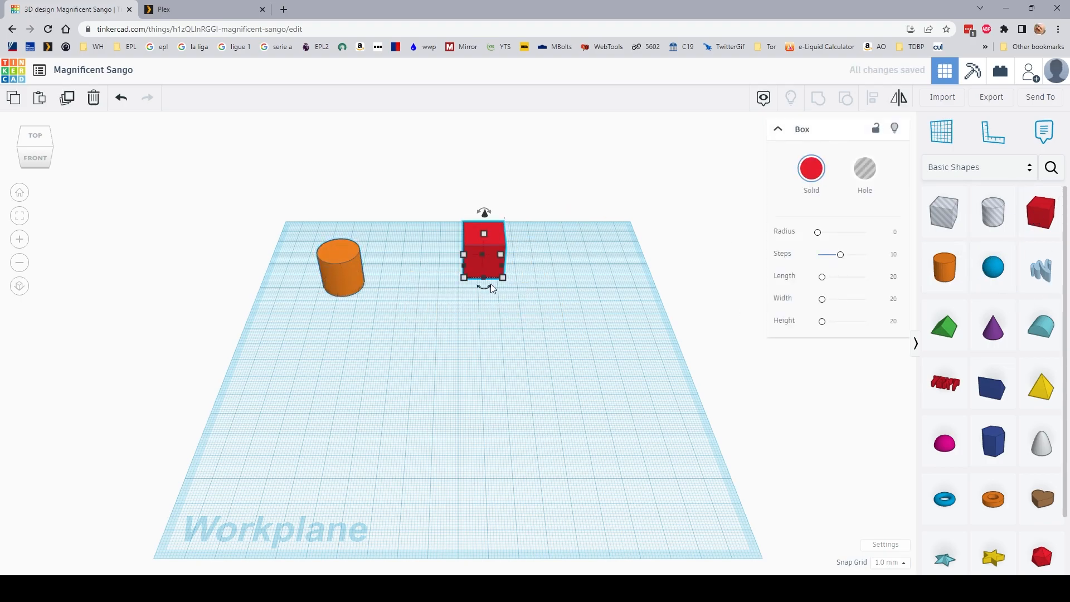
click(532, 357)
Step: Move the box and the cylinder forward so they stand side by side near the middle of the workplane
click(347, 257)
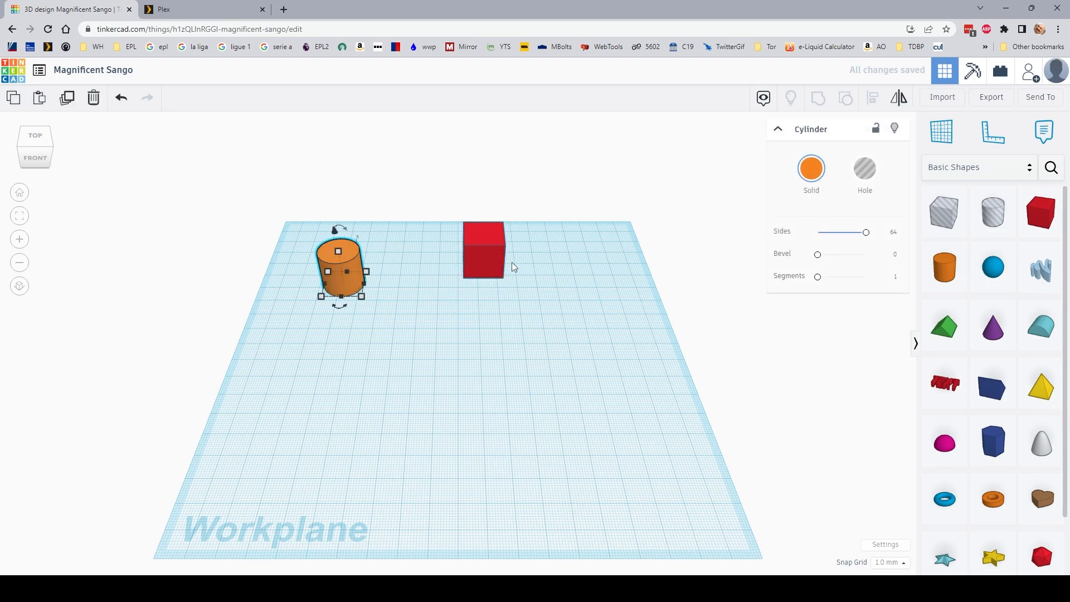
click(482, 246)
click(342, 264)
click(499, 246)
click(337, 256)
click(485, 236)
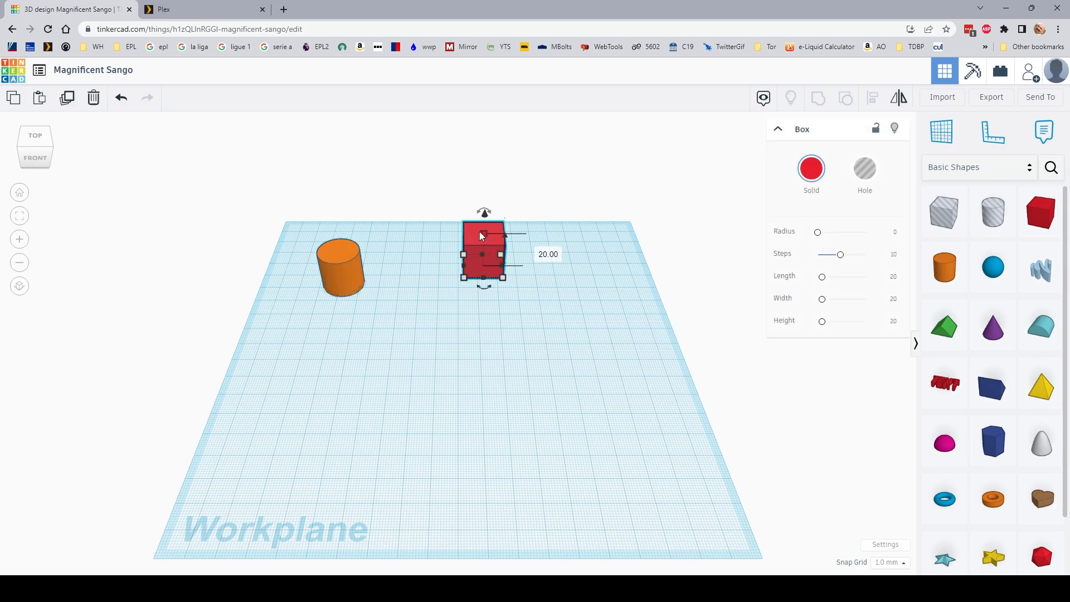
drag(473, 269, 479, 361)
drag(332, 249, 391, 321)
mouse_move(398, 320)
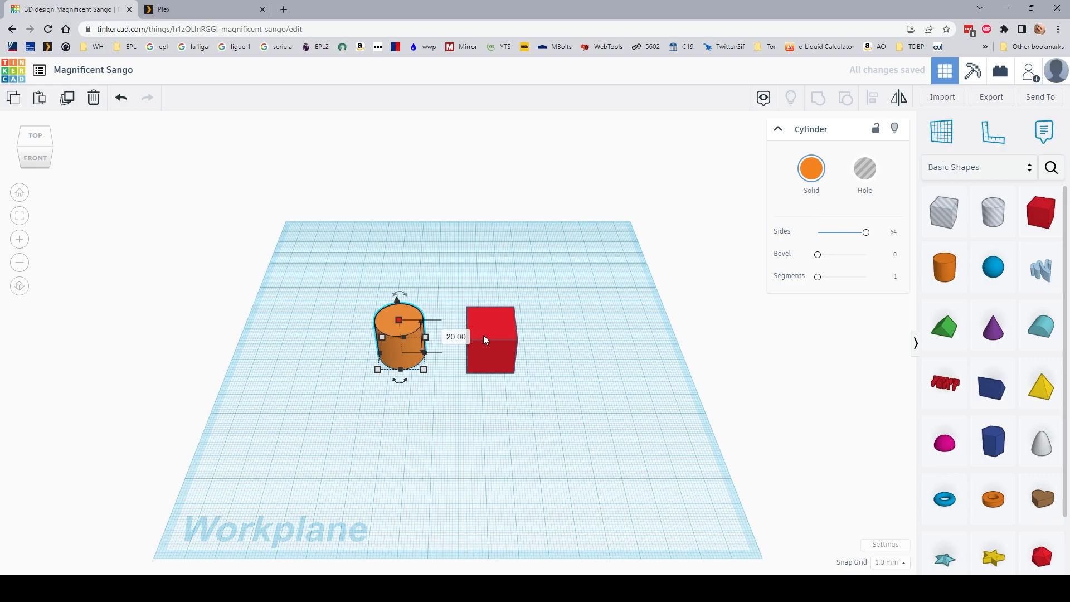
Step: Select the cylinder and the box together and individually, and clear the selection again
shift+click(501, 325)
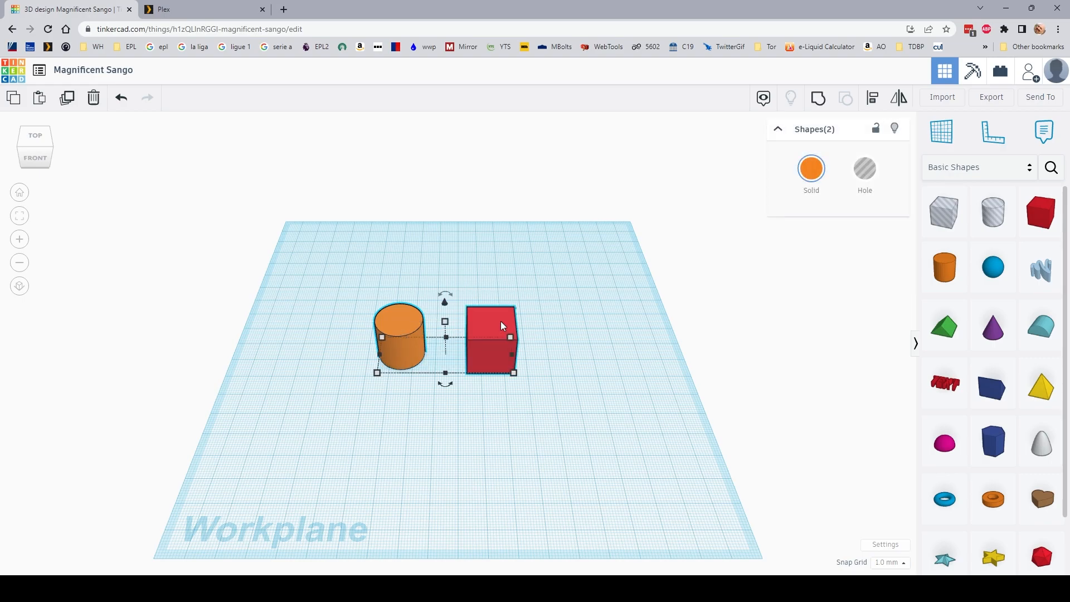
click(572, 330)
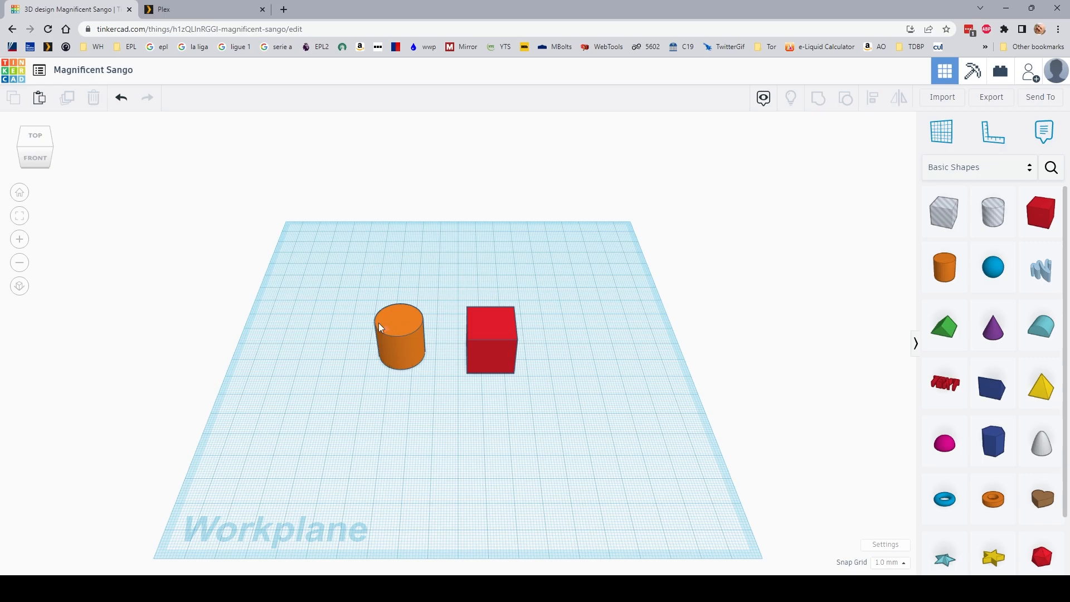
click(403, 323)
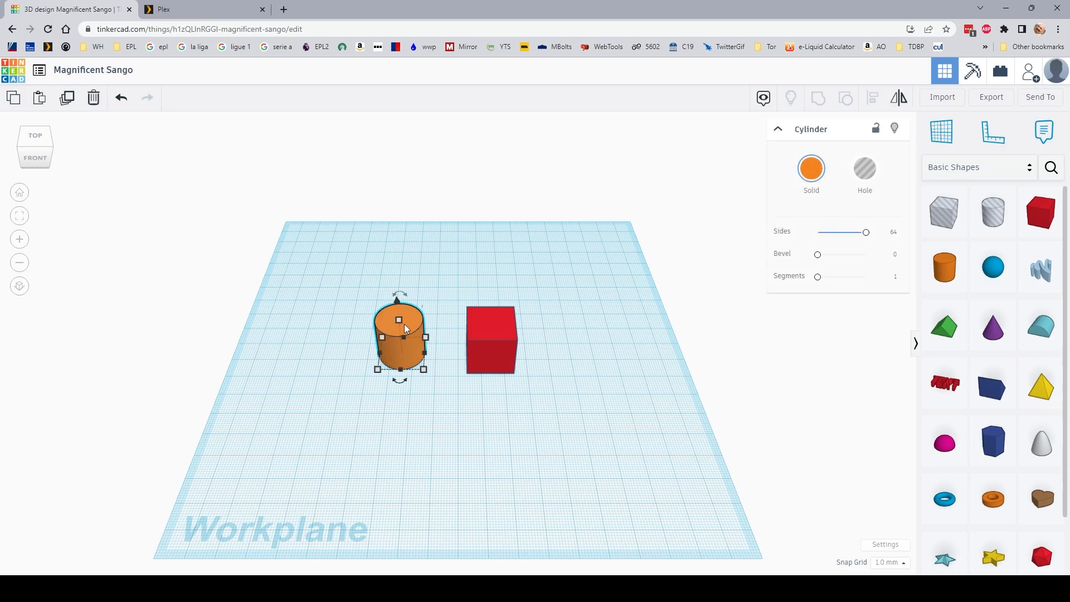
shift+click(497, 322)
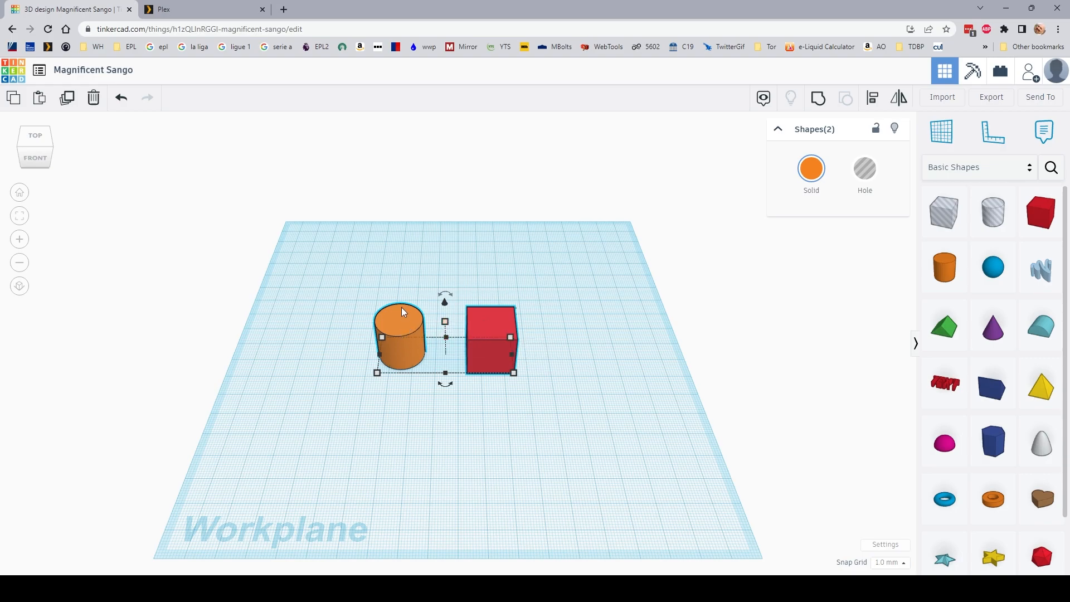
click(399, 396)
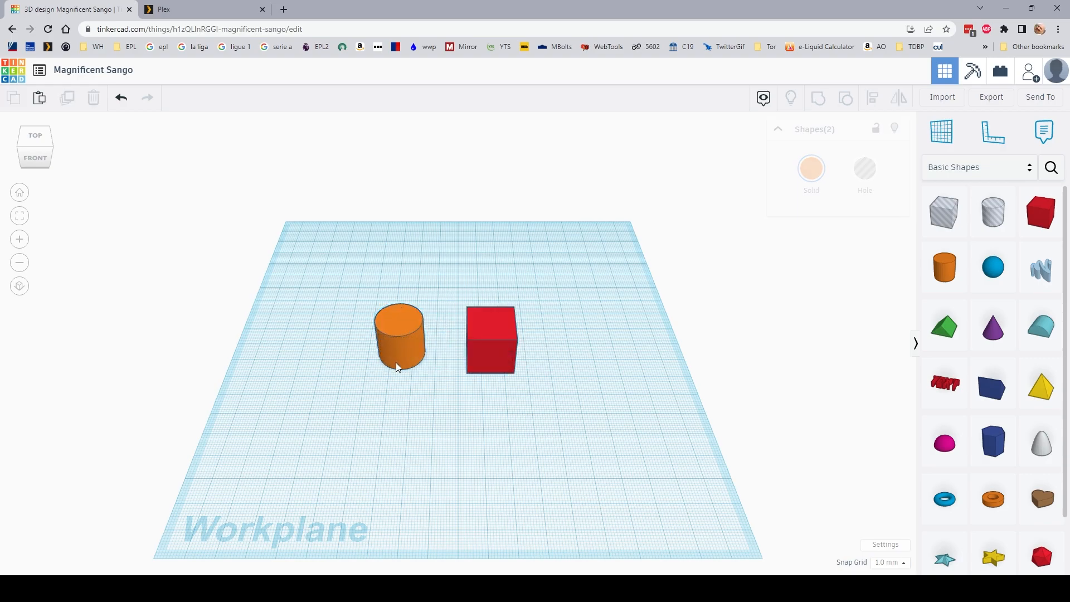
click(400, 315)
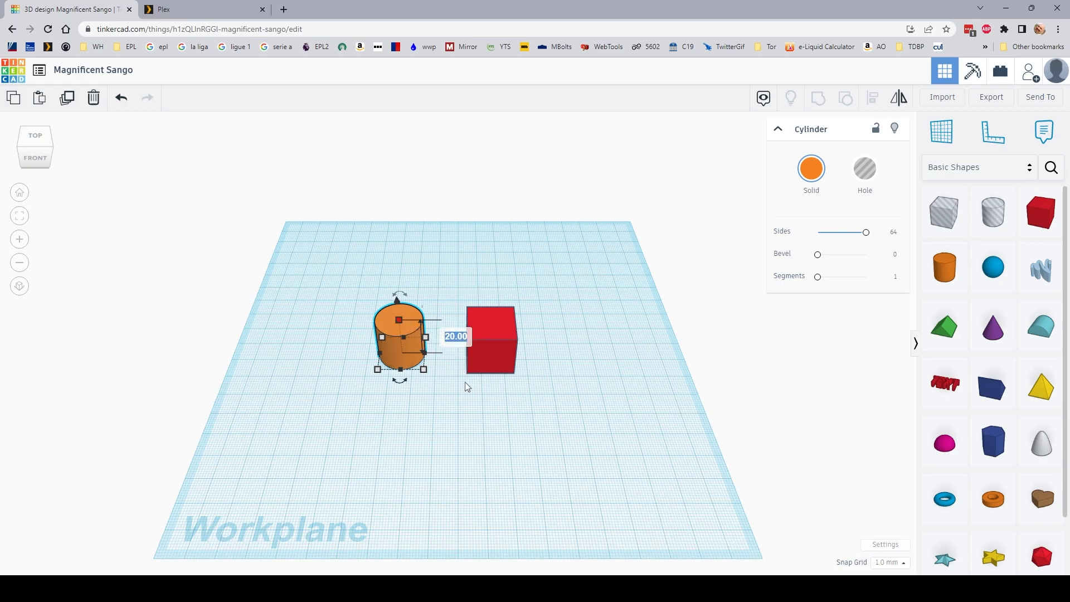
click(498, 326)
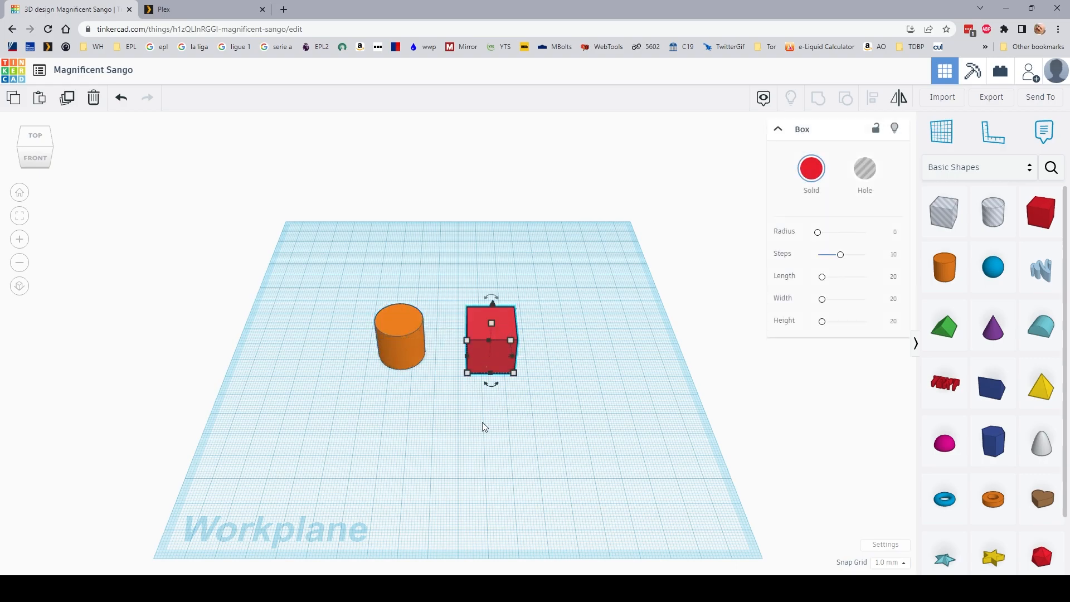
click(463, 427)
Step: Set the height of the cylinder and the box together to 30 mm
click(409, 325)
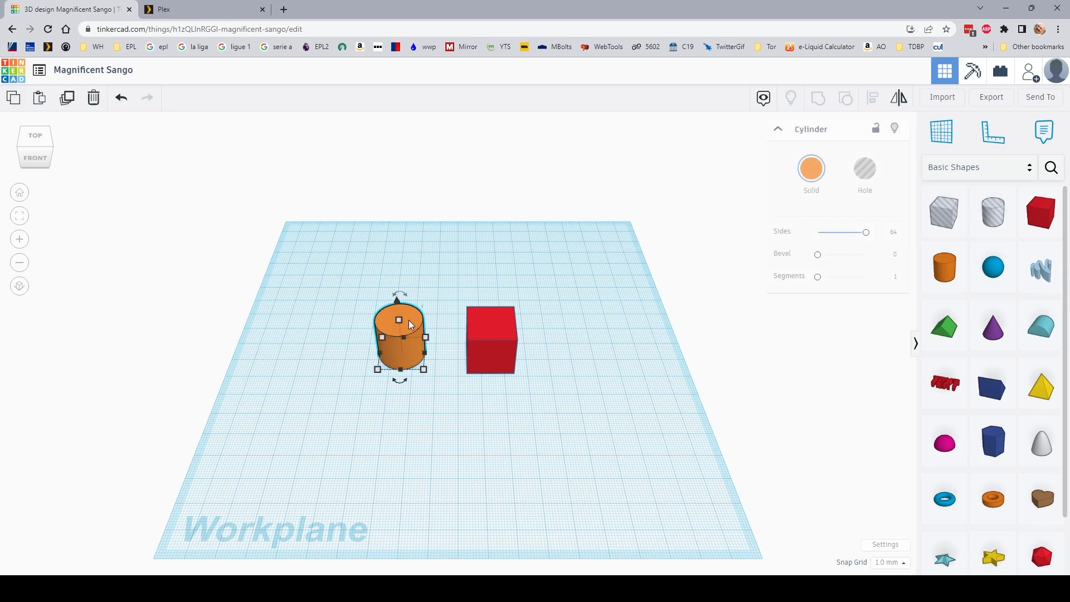
shift+click(496, 323)
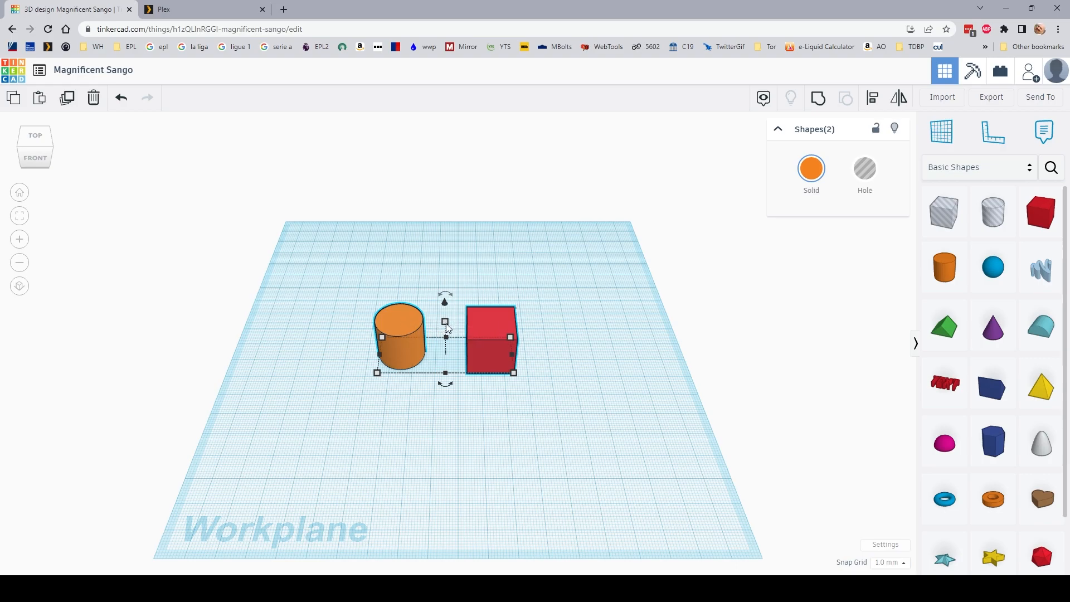
mouse_move(446, 327)
text(30)
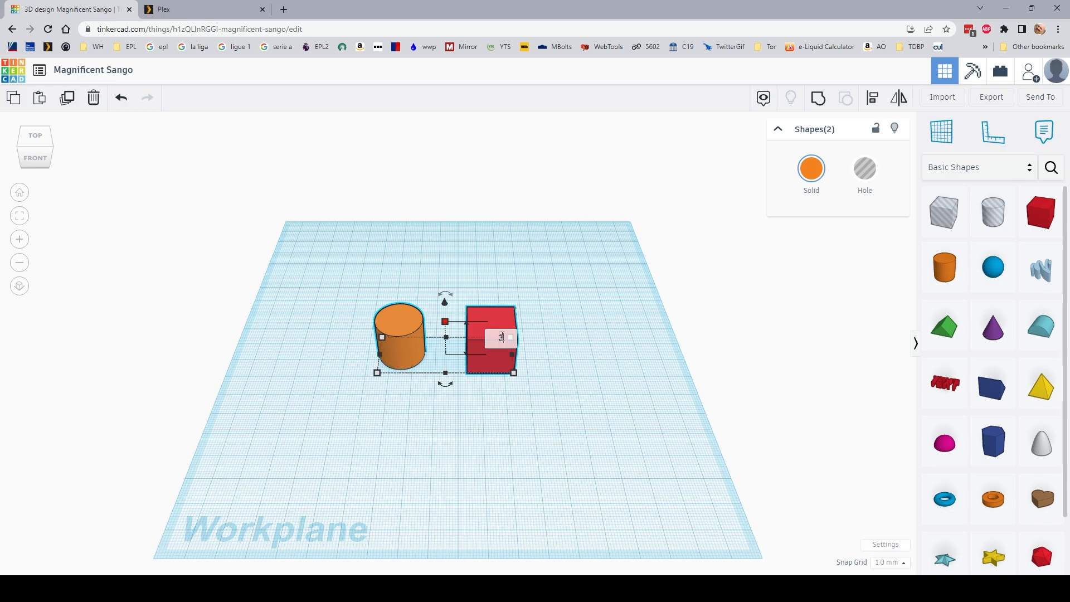
key(Return)
click(588, 342)
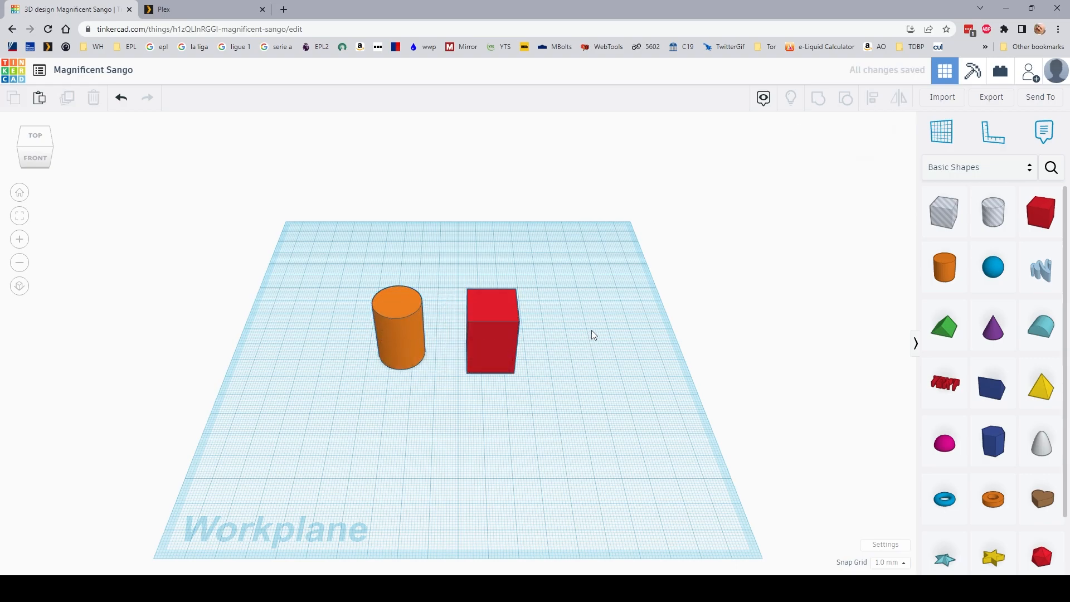
Step: Move the cylinder and box slightly forward together and scale them proportionally to about 61 mm by 22.75 mm overall
click(402, 308)
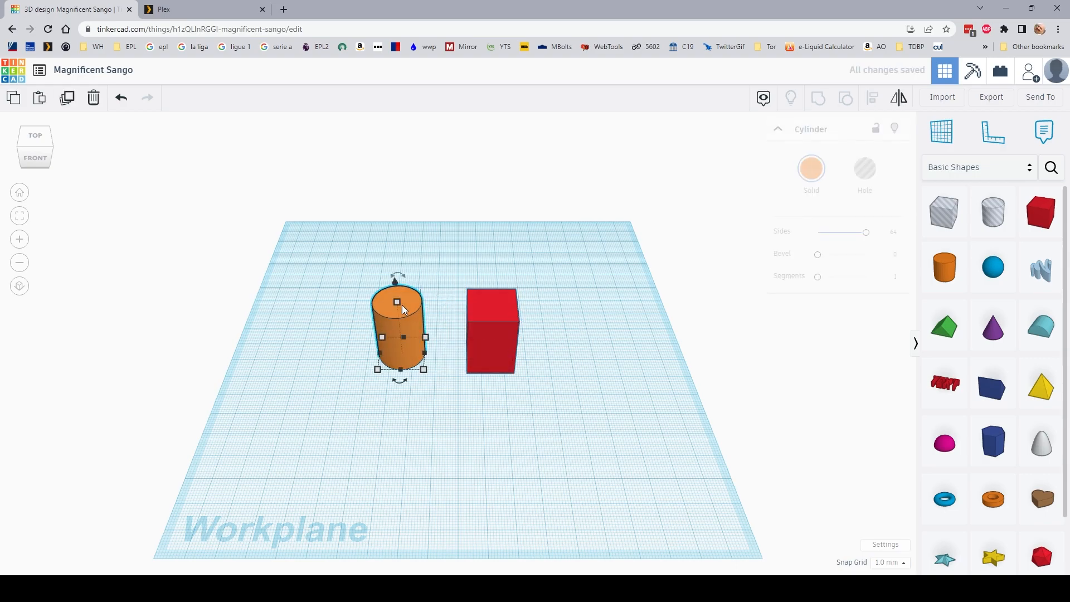
shift+click(514, 305)
mouse_move(499, 303)
mouse_down()
mouse_move(608, 232)
mouse_move(624, 462)
mouse_move(472, 435)
mouse_move(490, 317)
mouse_up()
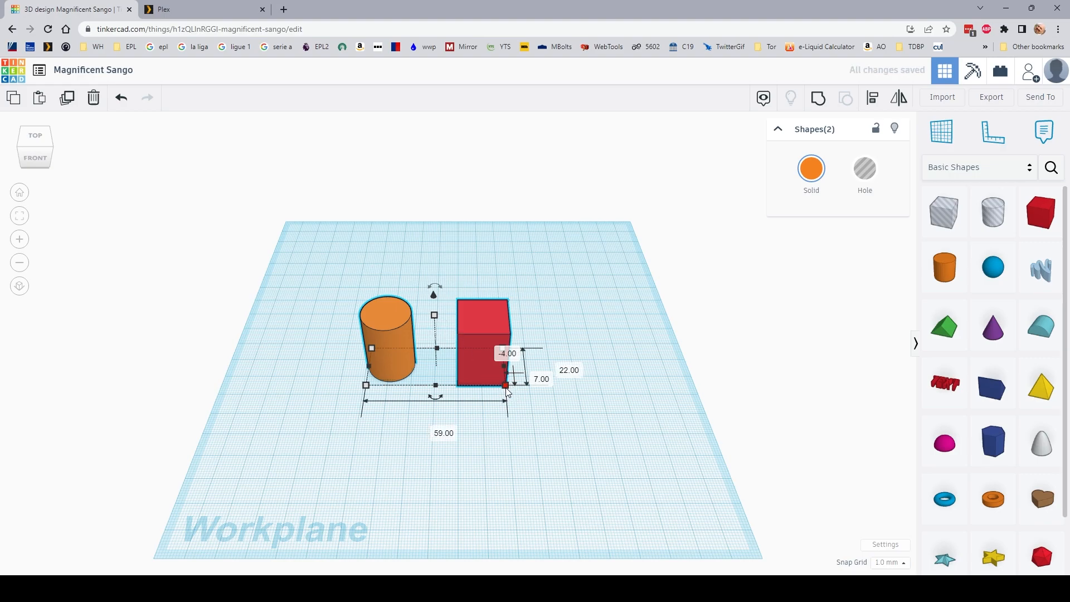
drag(507, 390, 507, 362)
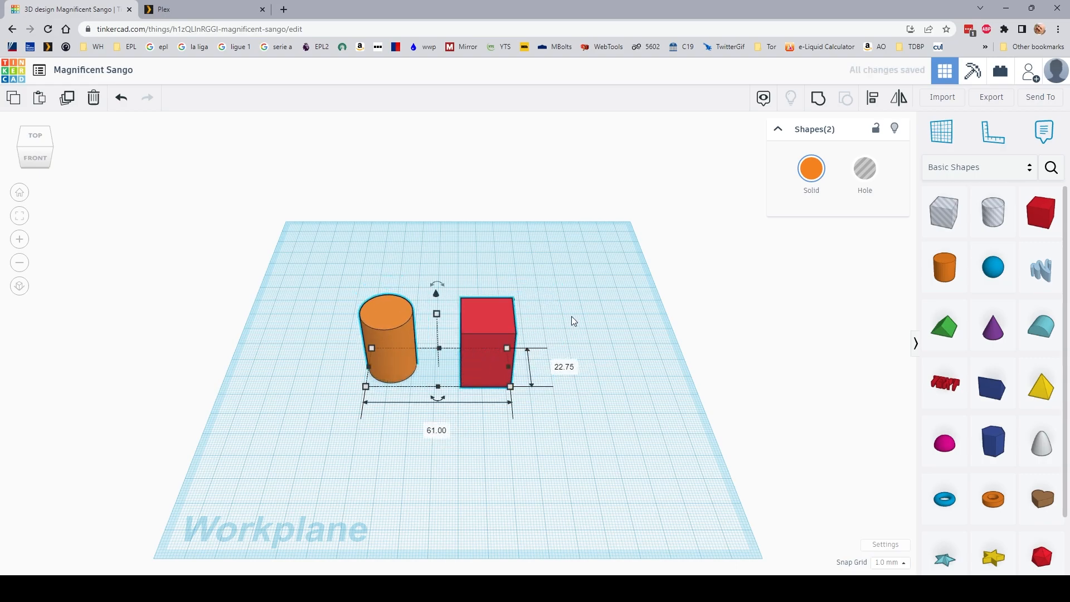
click(571, 320)
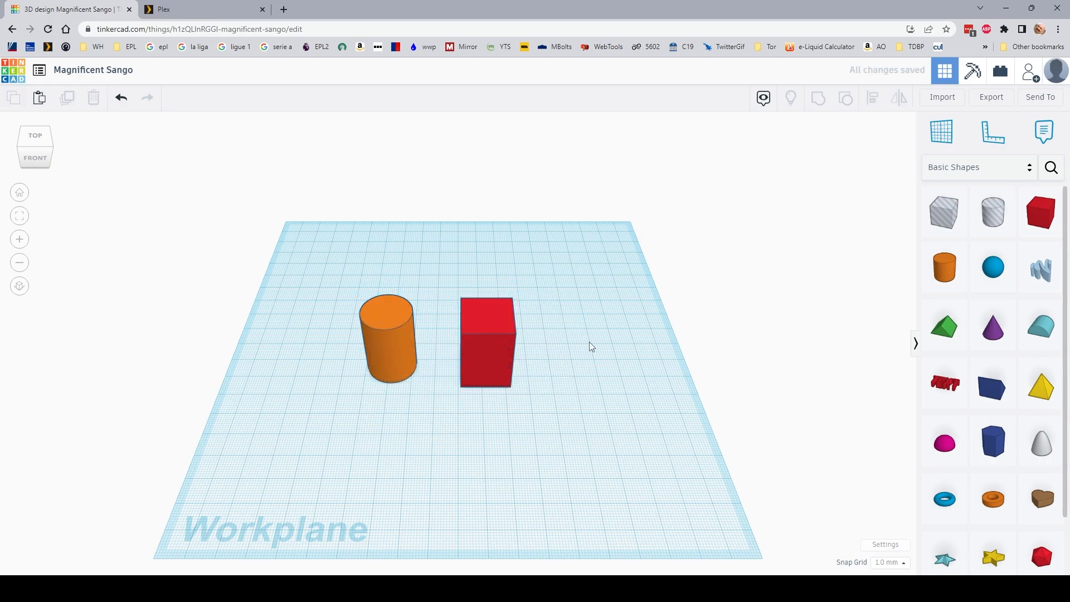
Step: Delete the box, keeping only the cylinder on the workplane
click(383, 307)
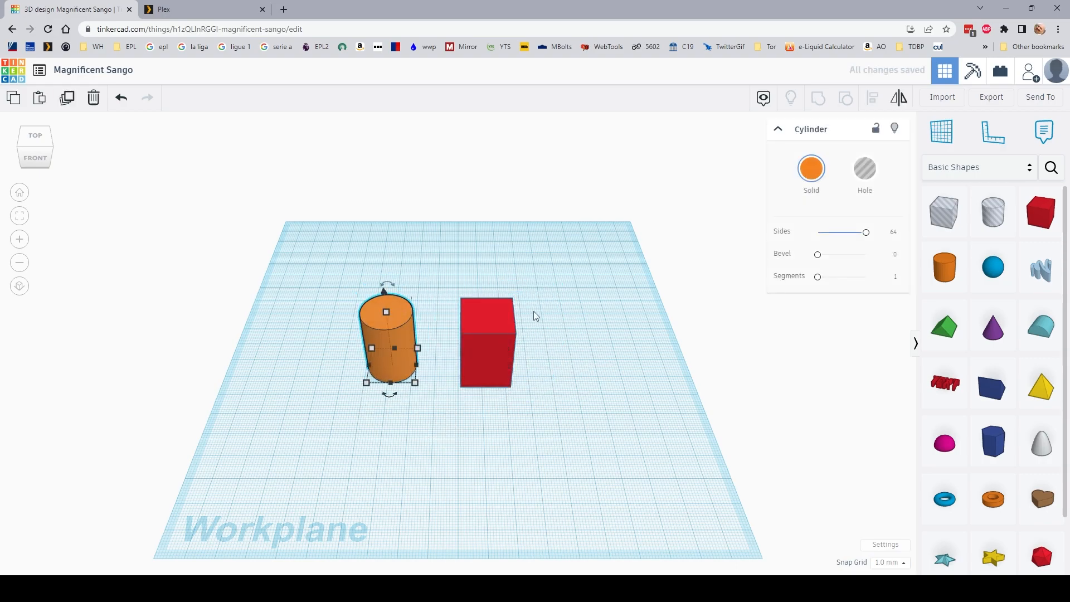
shift+click(488, 315)
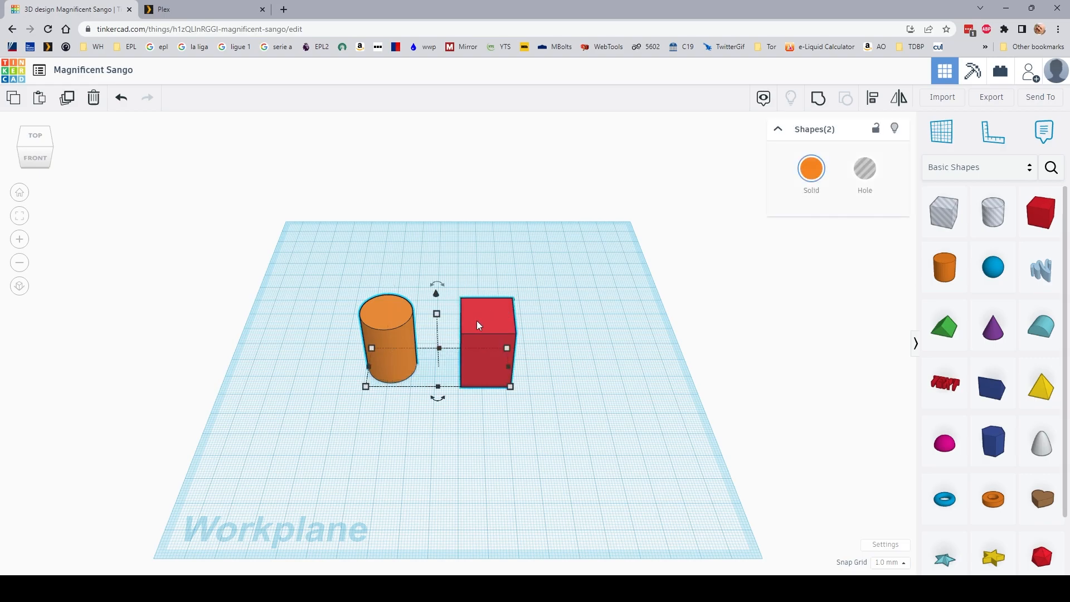
click(575, 314)
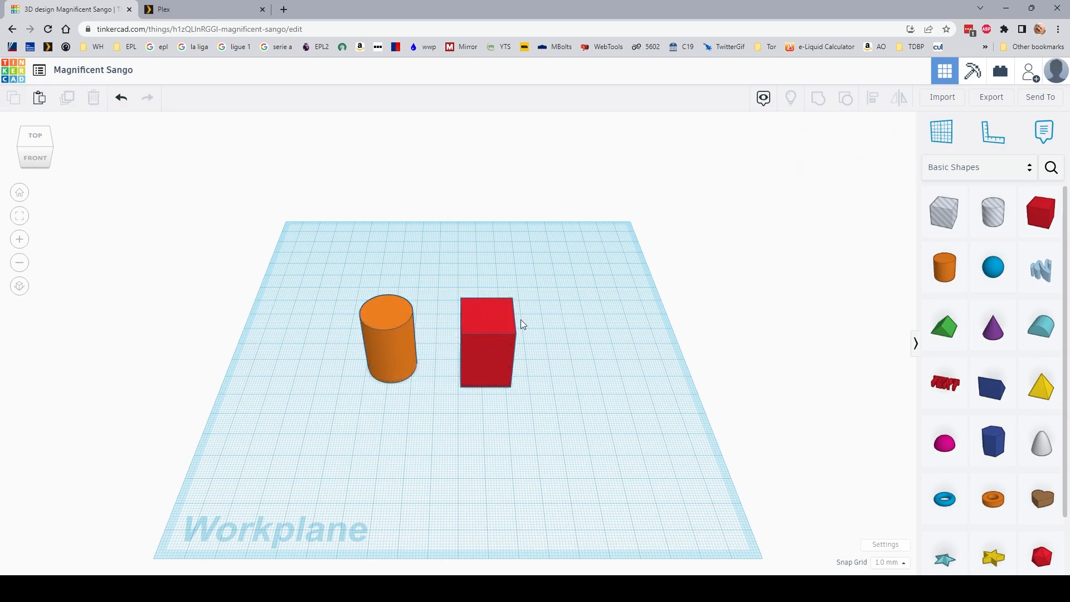
click(510, 321)
key(Delete)
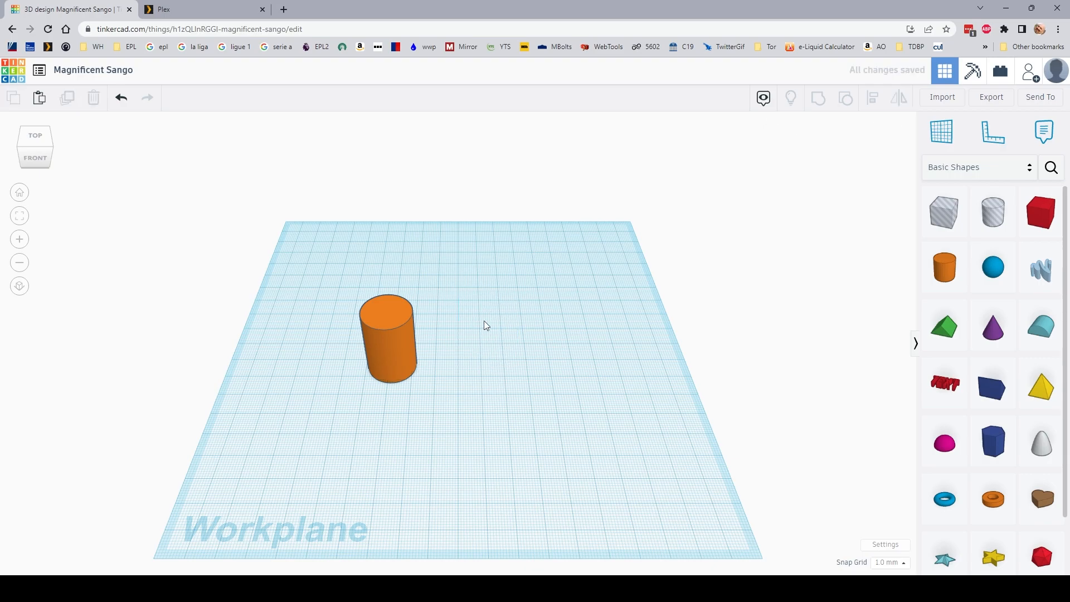
Step: Enlarge the cylinder's base from its front corner to slightly more than 23 mm by 25 mm
click(380, 314)
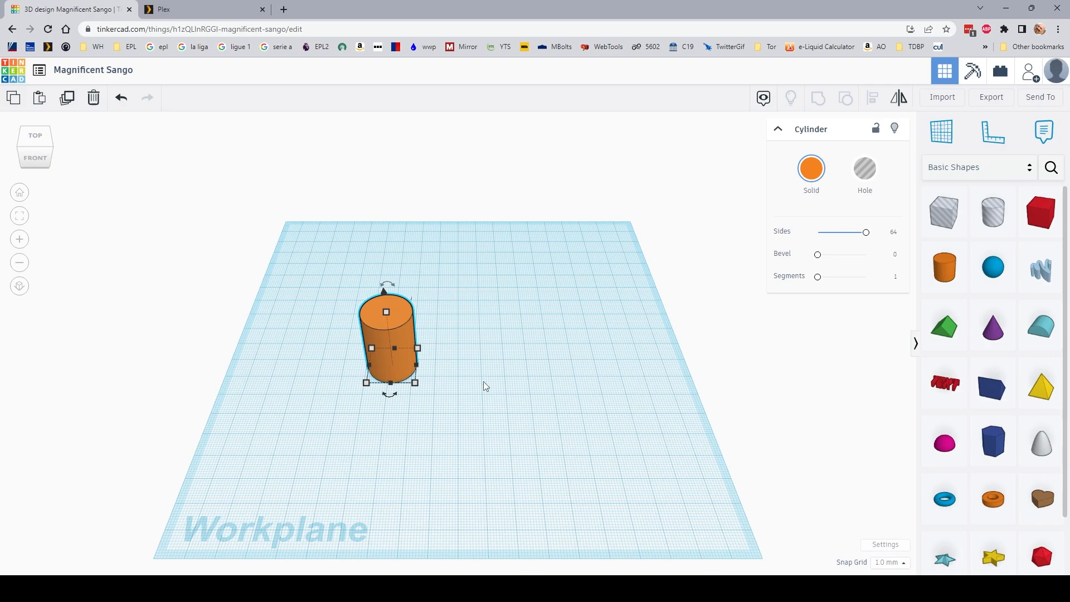
mouse_move(419, 390)
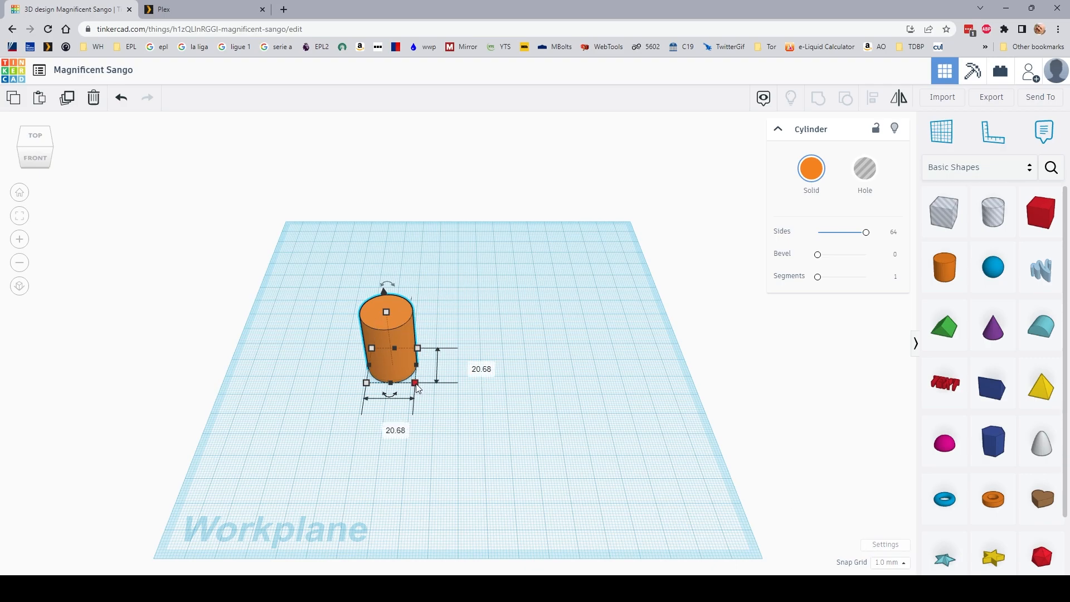
drag(419, 389, 423, 396)
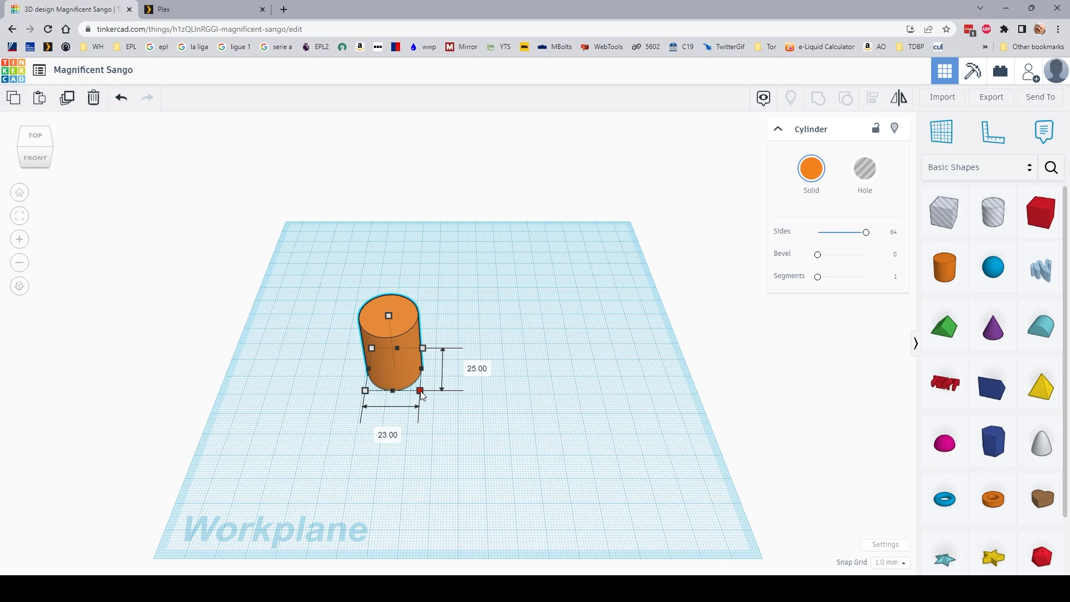
drag(423, 396, 426, 399)
Step: Lift the cylinder, drop it back onto the workplane, and look at the available snap grid sizes
drag(386, 297, 389, 279)
key(d)
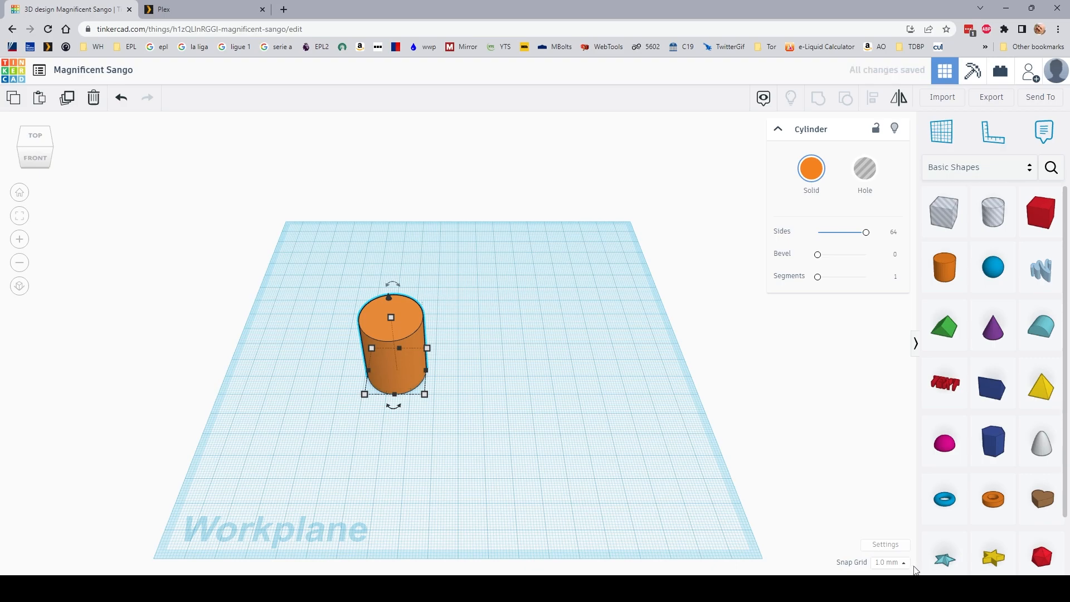
click(902, 563)
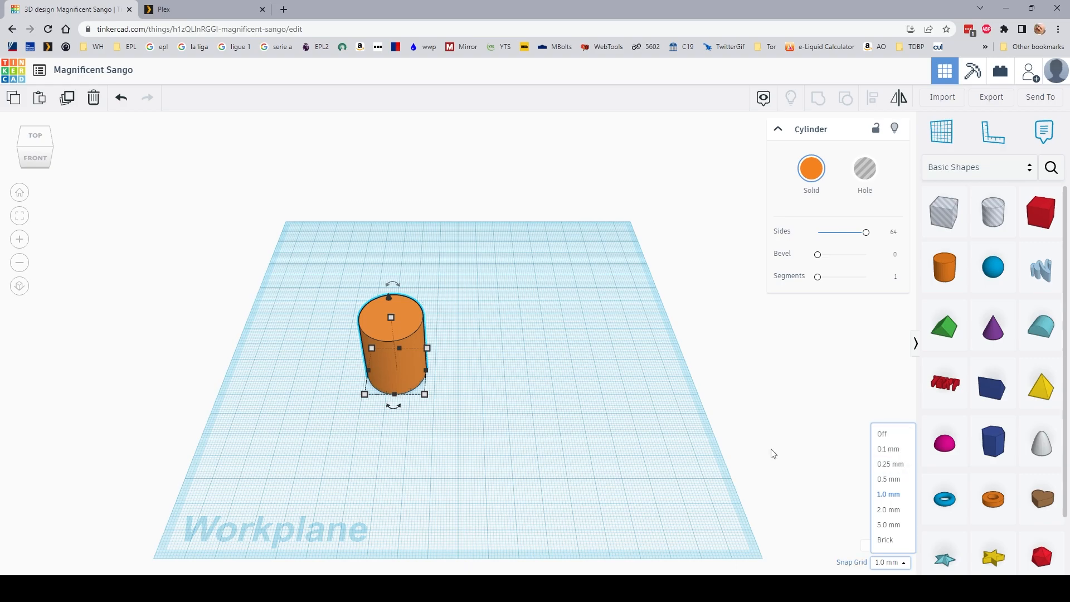
click(689, 452)
Step: Raise the cylinder 18 mm above the workplane and drop it back down onto the surface
click(374, 315)
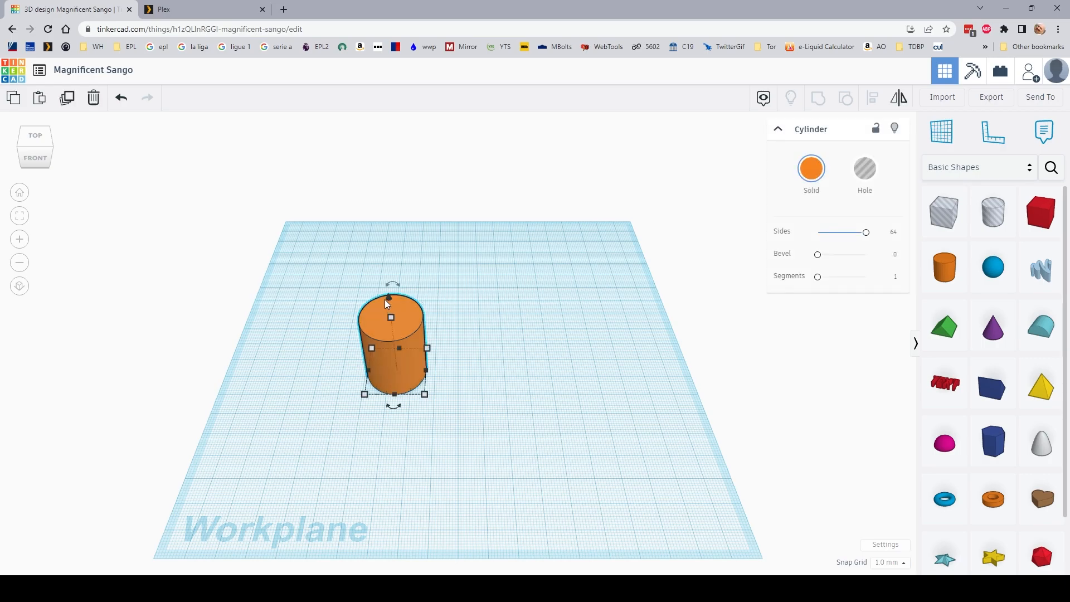
drag(389, 298, 384, 258)
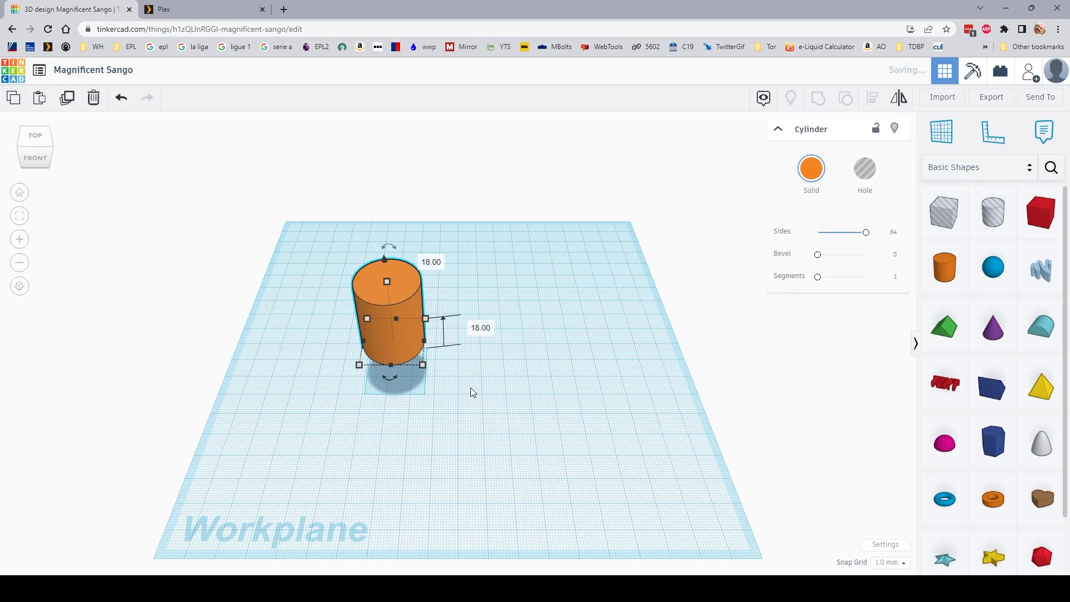
right_drag(470, 394, 508, 339)
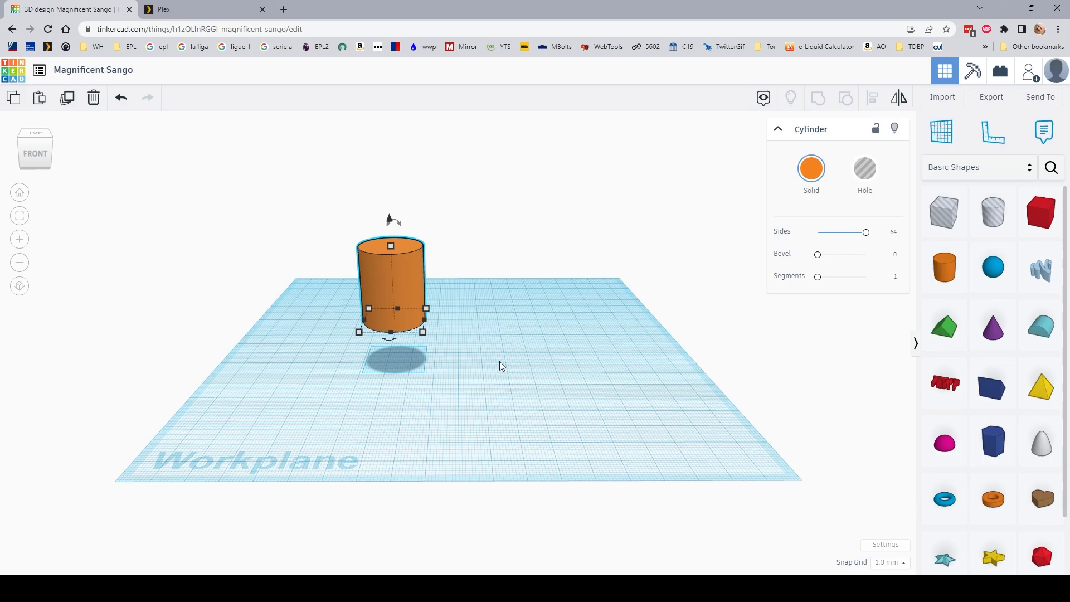
key(d)
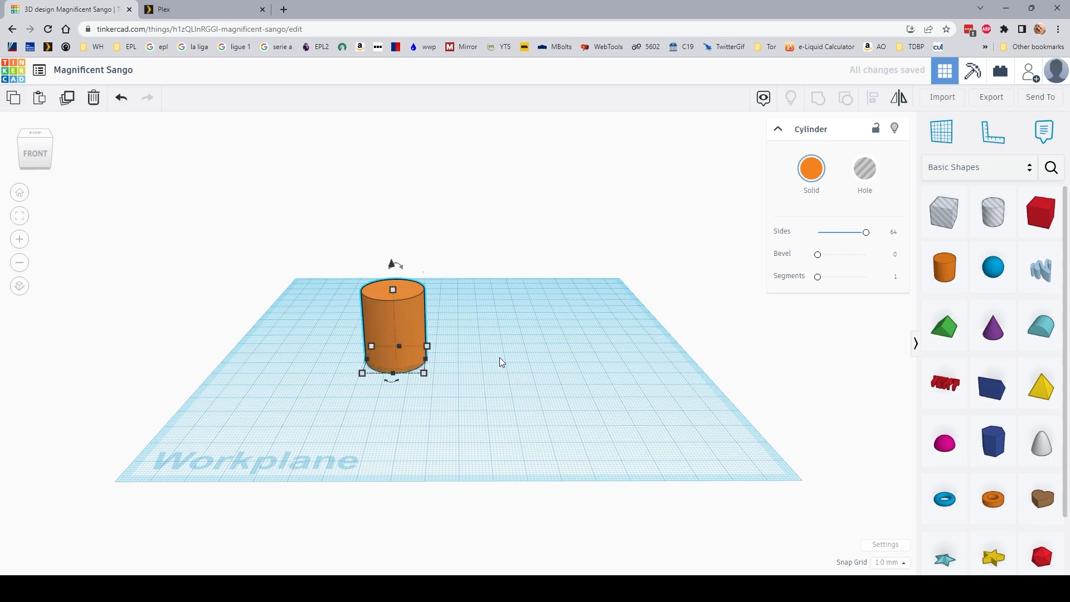
click(520, 376)
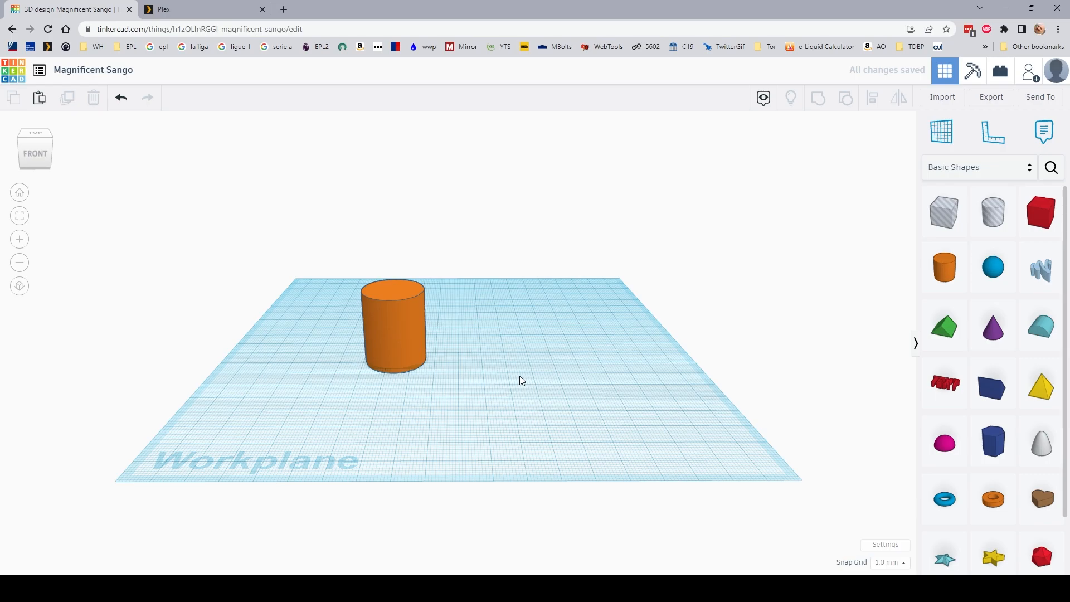
Step: Enlarge the cylinder's base proportionally to about 70 mm wide and 76 mm deep
click(415, 331)
right_drag(560, 316, 560, 318)
mouse_move(389, 286)
drag(389, 286, 522, 443)
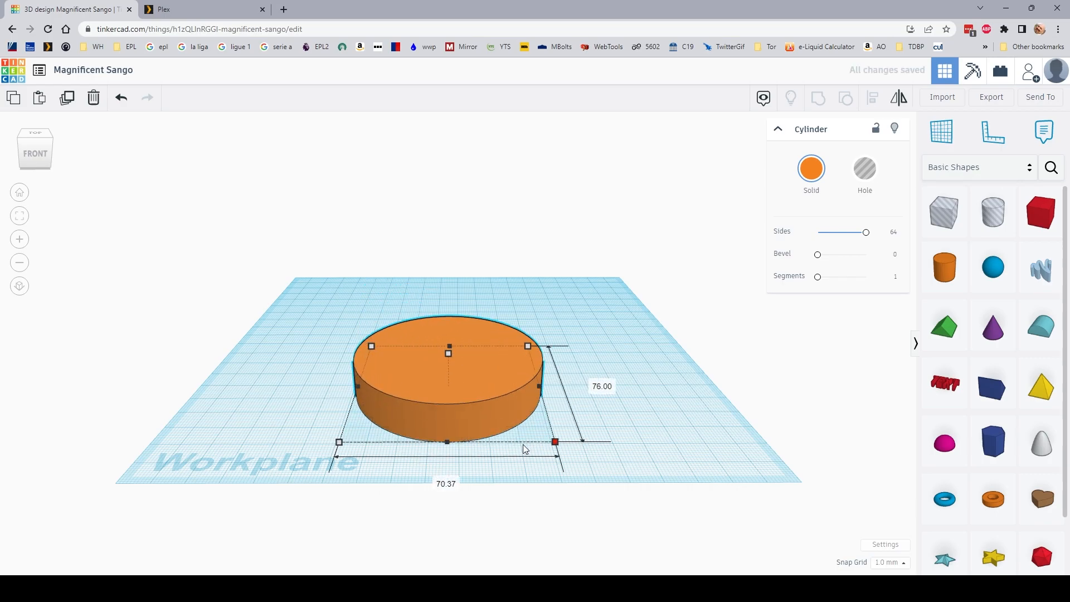
Step: Set the depth of the cylinder's base to 70 mm, scaling its width in proportion
click(448, 482)
key(BackSpace)
key(Tab)
text(70)
key(Return)
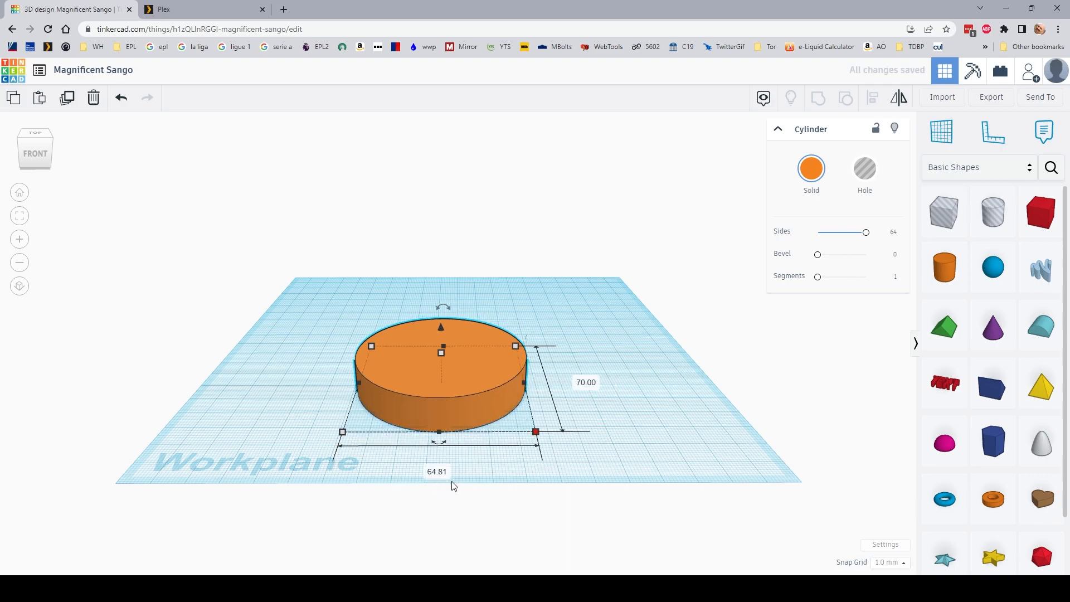
Step: Move the large cylinder toward the middle of the workplane
drag(483, 360, 554, 333)
mouse_move(548, 367)
right_down()
mouse_move(544, 412)
mouse_move(554, 385)
right_up()
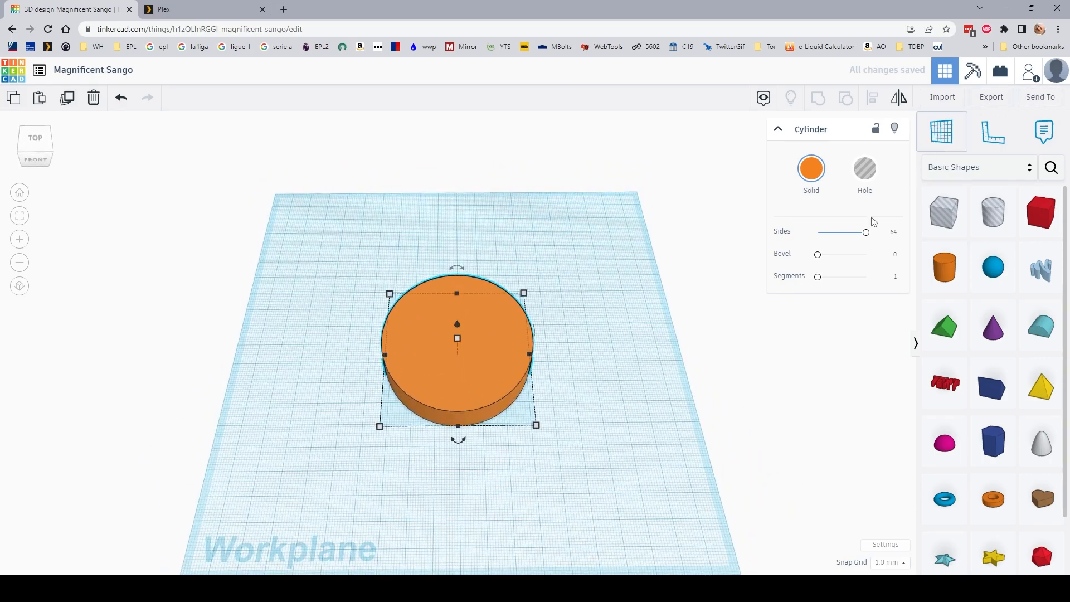
Step: Switch the large cylinder to a hole and back to an orange solid
click(864, 168)
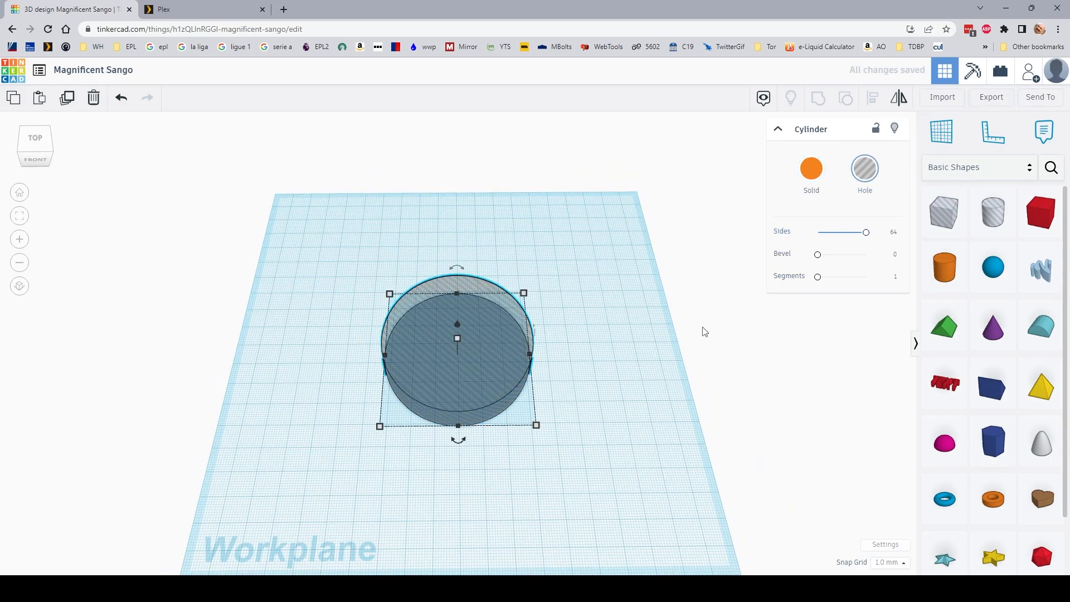
click(811, 169)
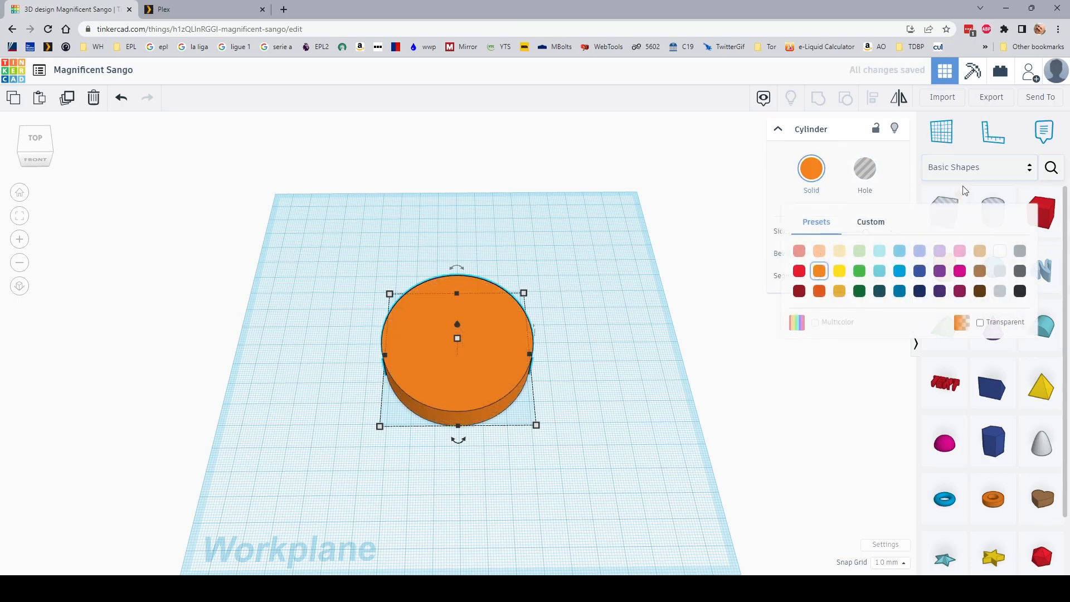
click(745, 202)
Step: Add a hole cylinder in front of the large disc and set its base to 8.4 by 8.4 mm
drag(992, 221, 396, 466)
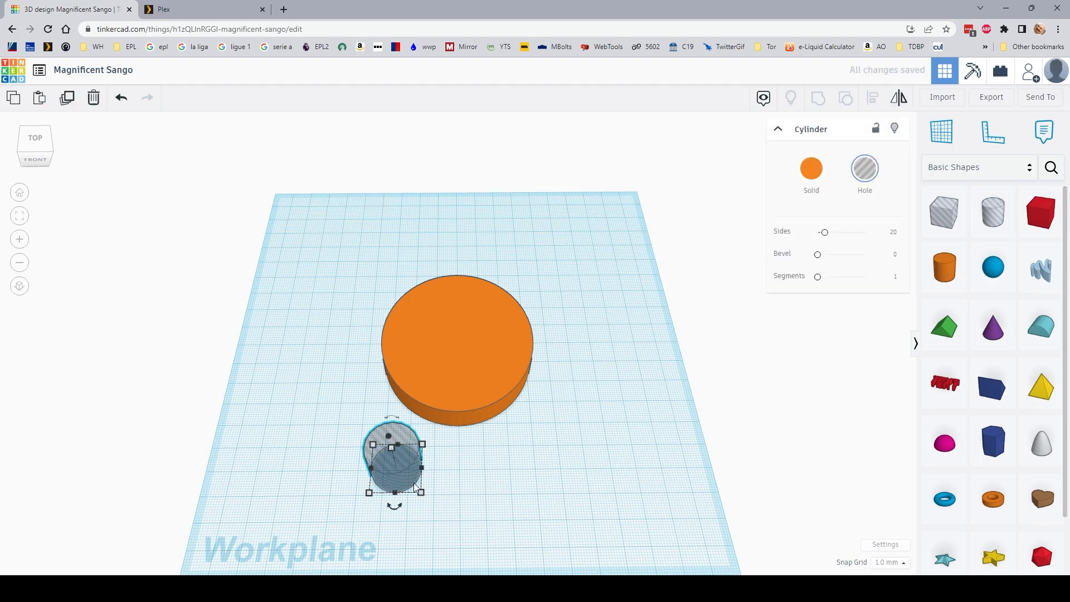
mouse_move(421, 493)
click(392, 542)
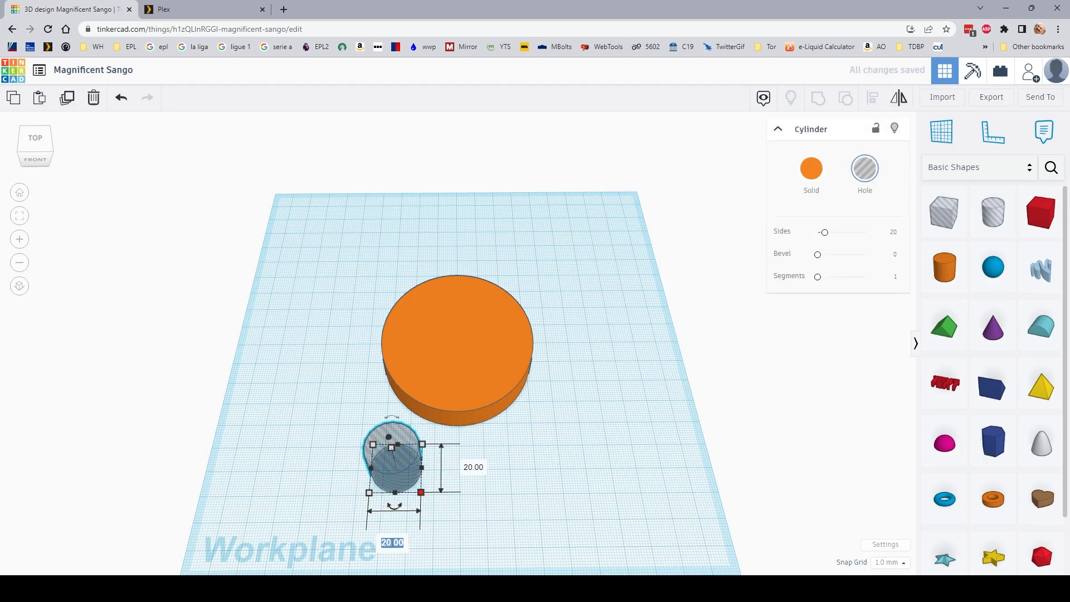
text(8.4)
key(Tab)
text(8.4)
key(Return)
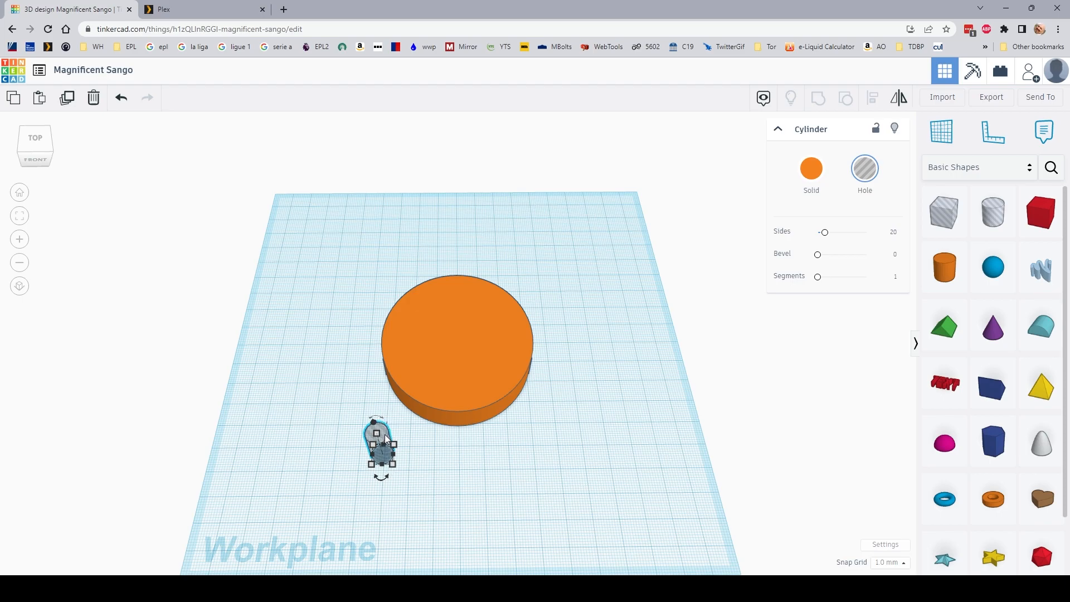
Step: Stretch the hole cylinder to a height of about 46 mm and move it clear of the disc's left side
drag(376, 432, 366, 395)
right_drag(460, 508, 368, 350)
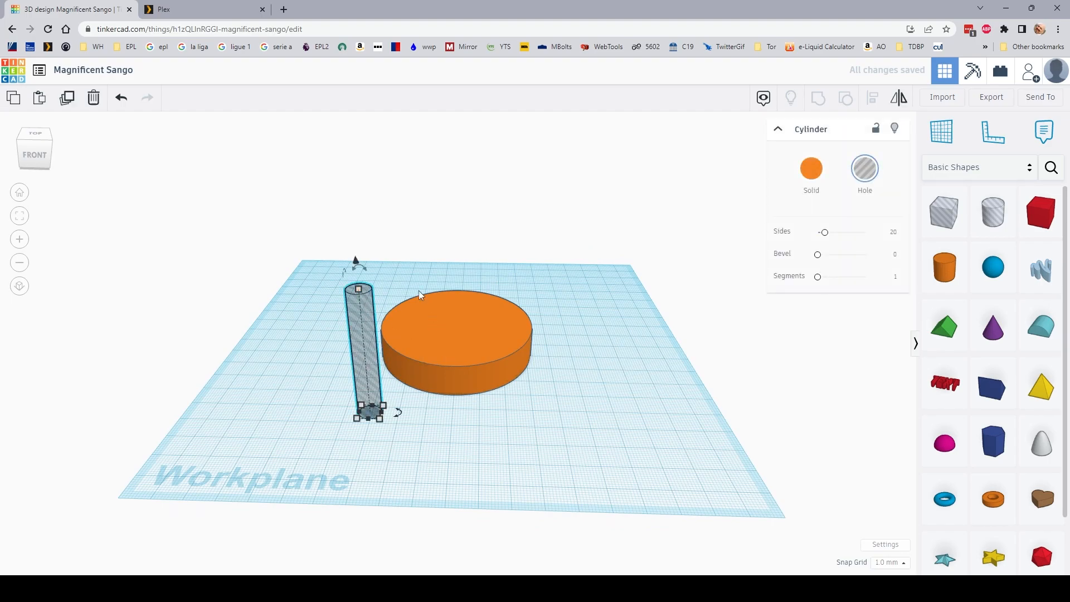
drag(360, 289, 363, 301)
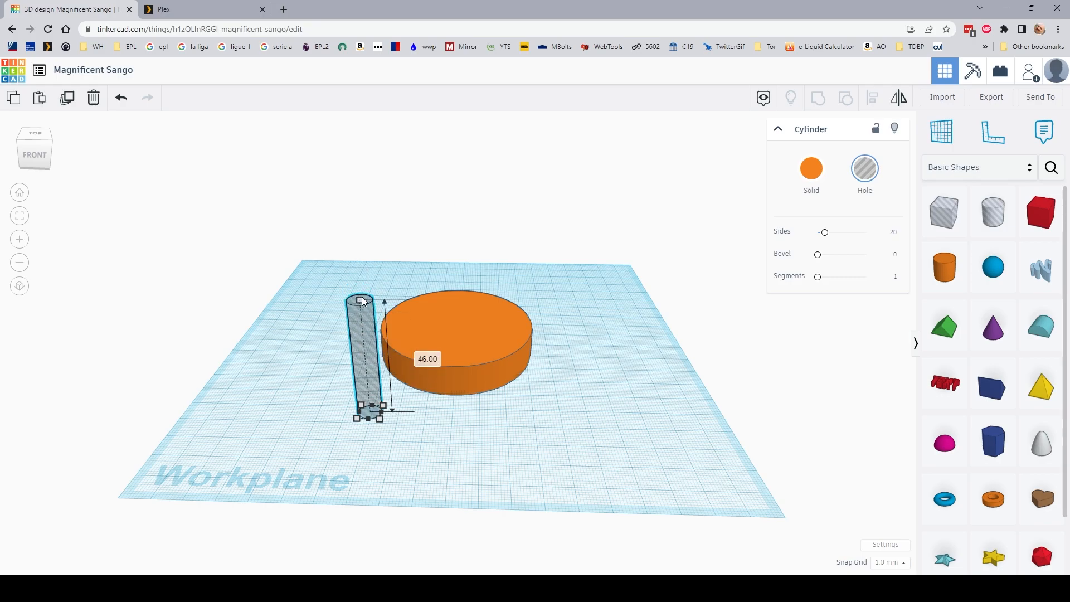
click(463, 321)
drag(359, 341, 314, 349)
right_drag(537, 446, 451, 390)
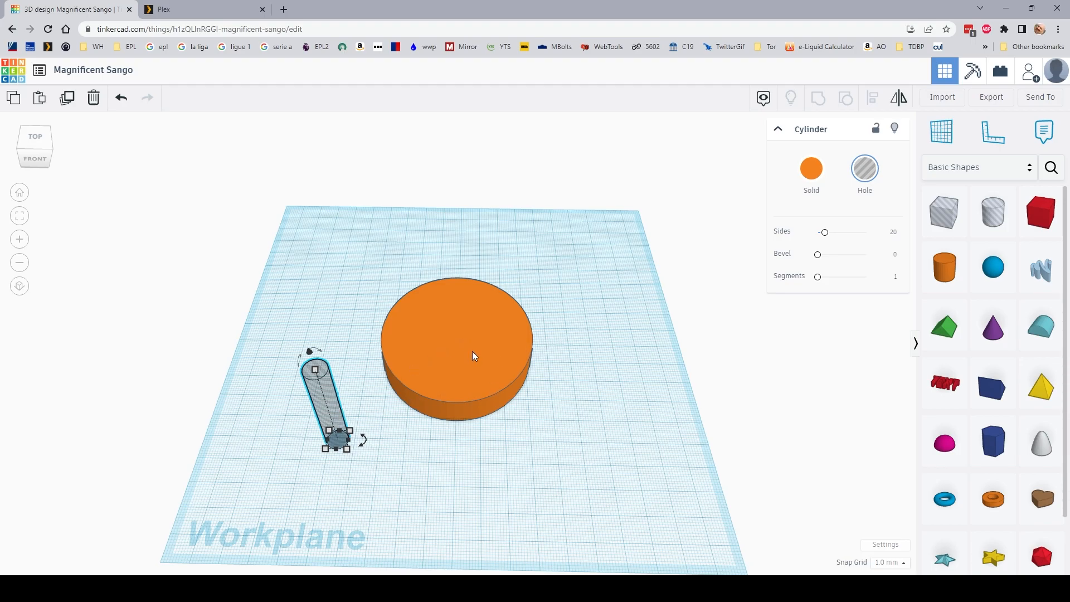
Step: Align the hole cylinder with the disc, centred front to back and flush with the disc's left edge
click(489, 346)
key(ctrl+a)
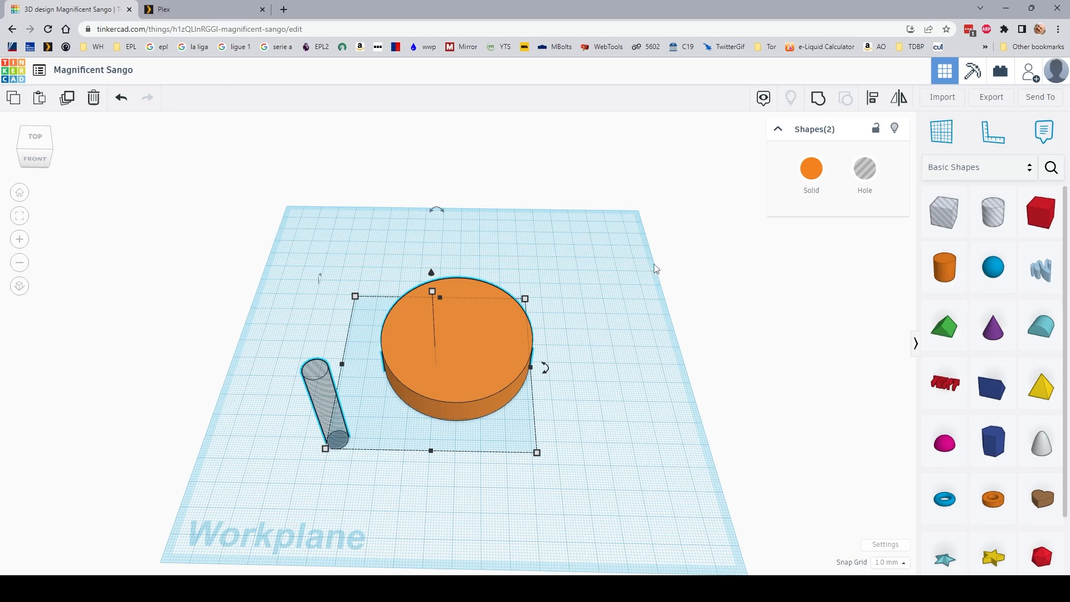
click(872, 101)
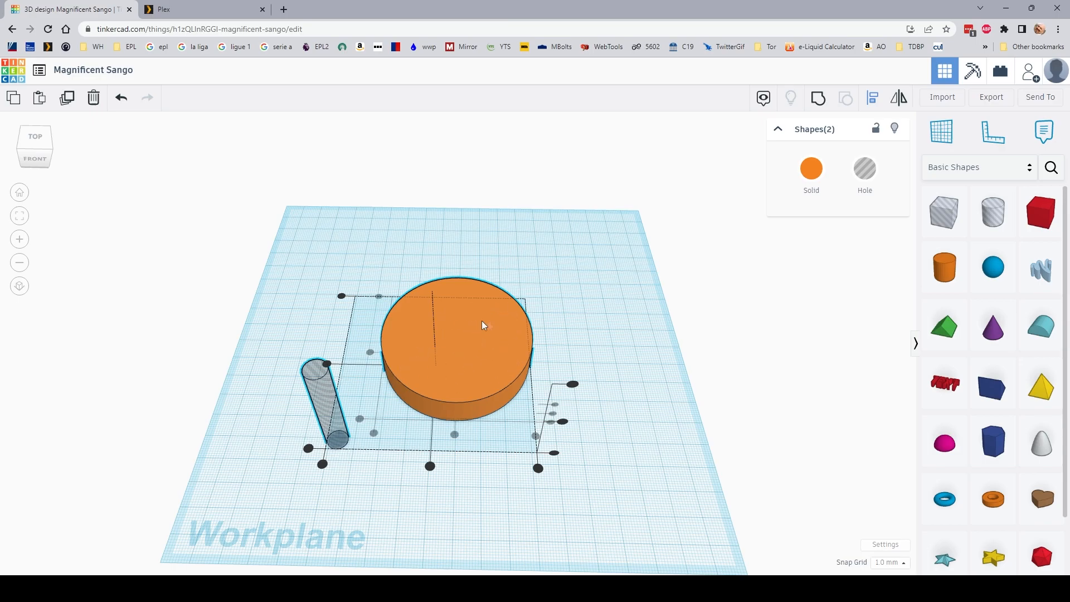
click(370, 353)
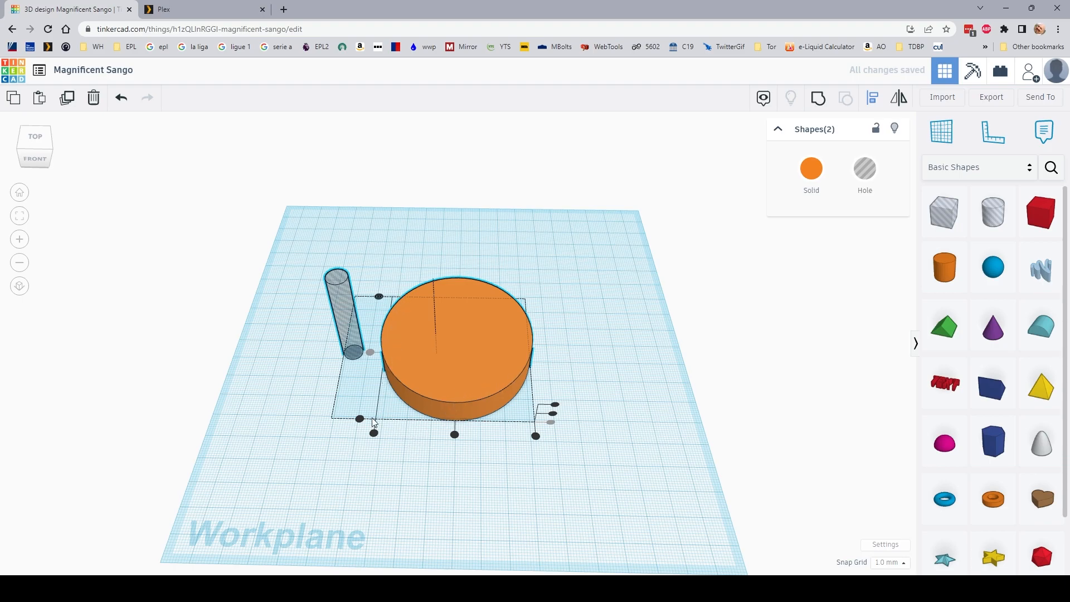
click(374, 434)
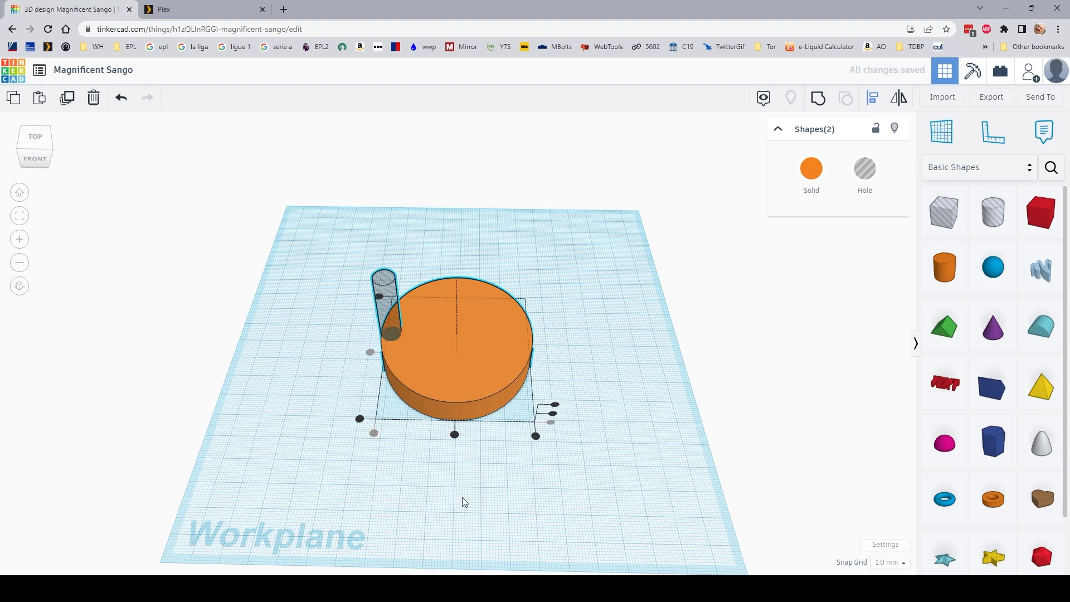
click(506, 477)
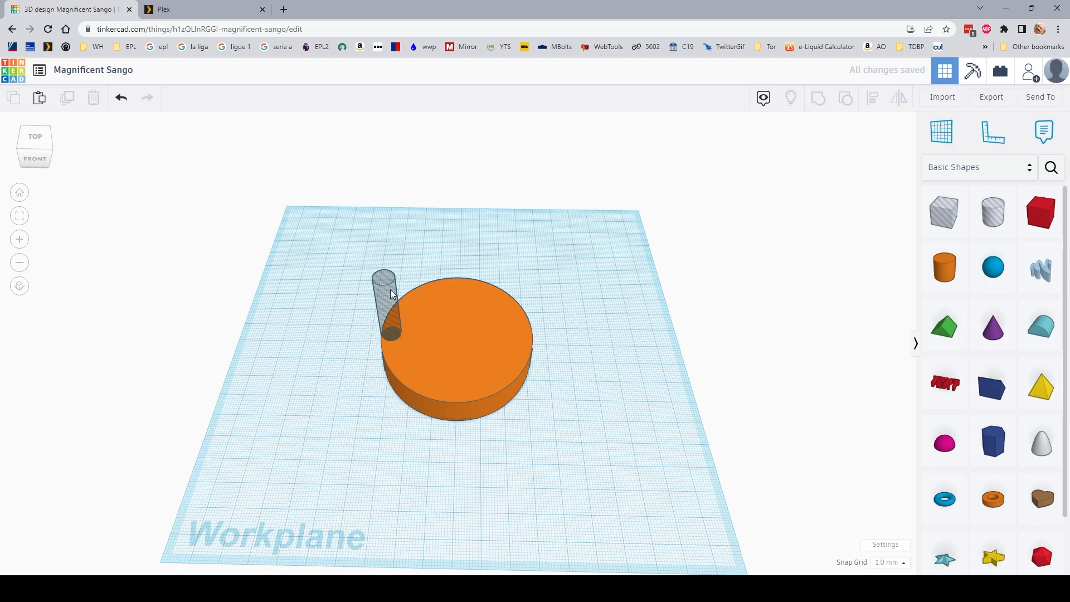
Step: Nudge the hole cylinder 3 mm inward from the disc's left edge
click(390, 290)
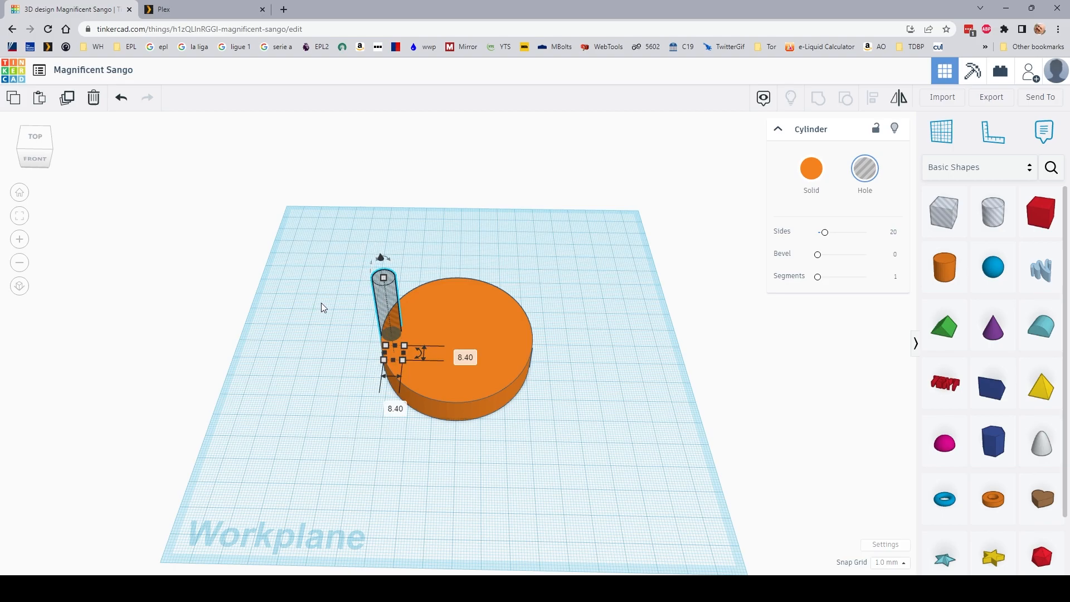
key(Right)
key(Right)
key(Right)
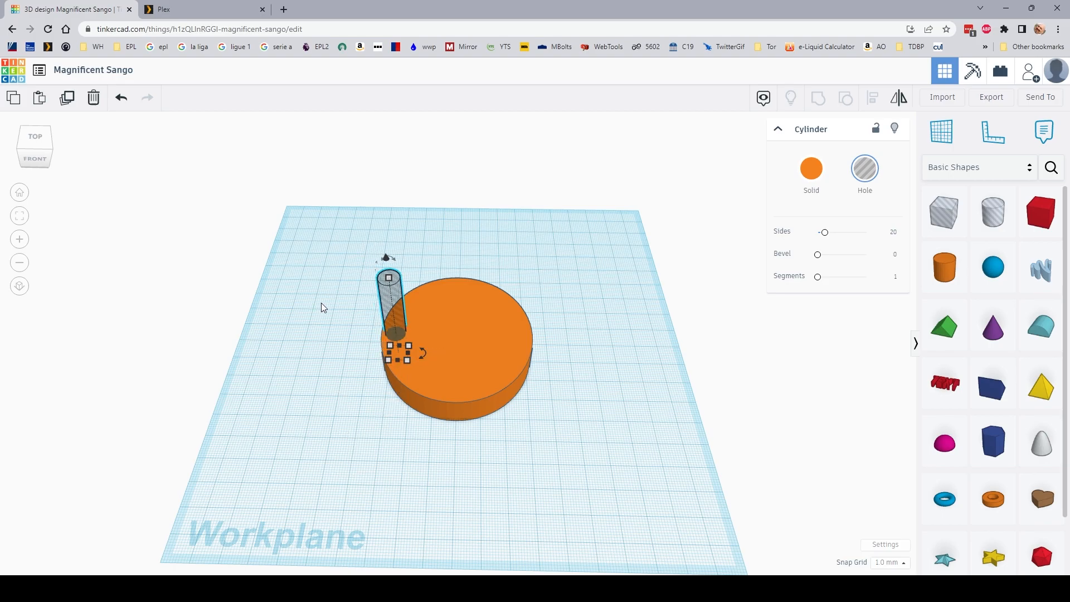
click(620, 363)
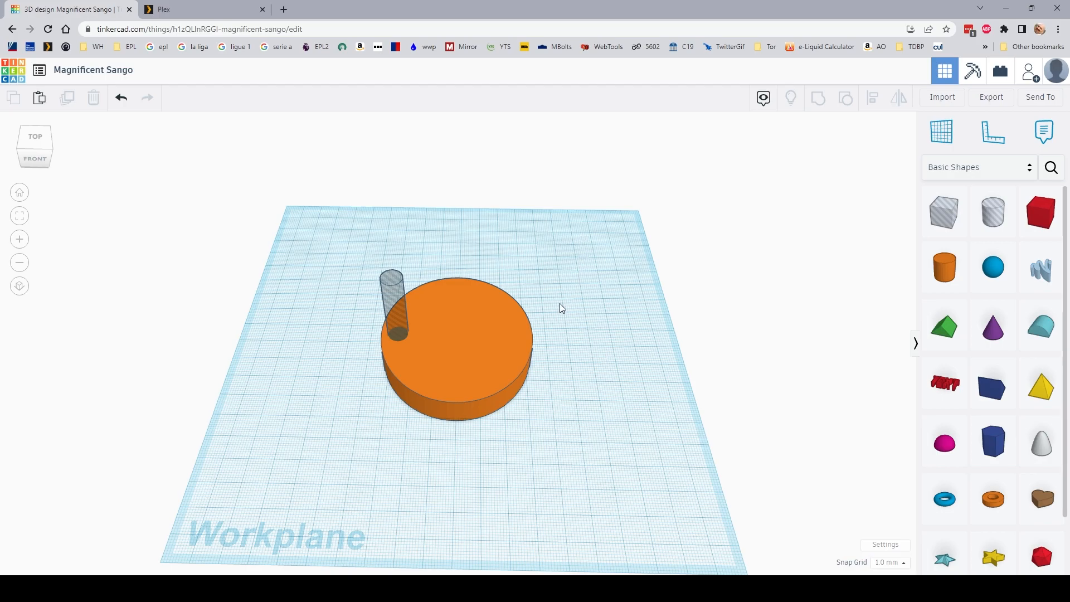
Step: Duplicate the hole cylinder together with the disc in place and rotate the copy 24° on the workplane
click(394, 280)
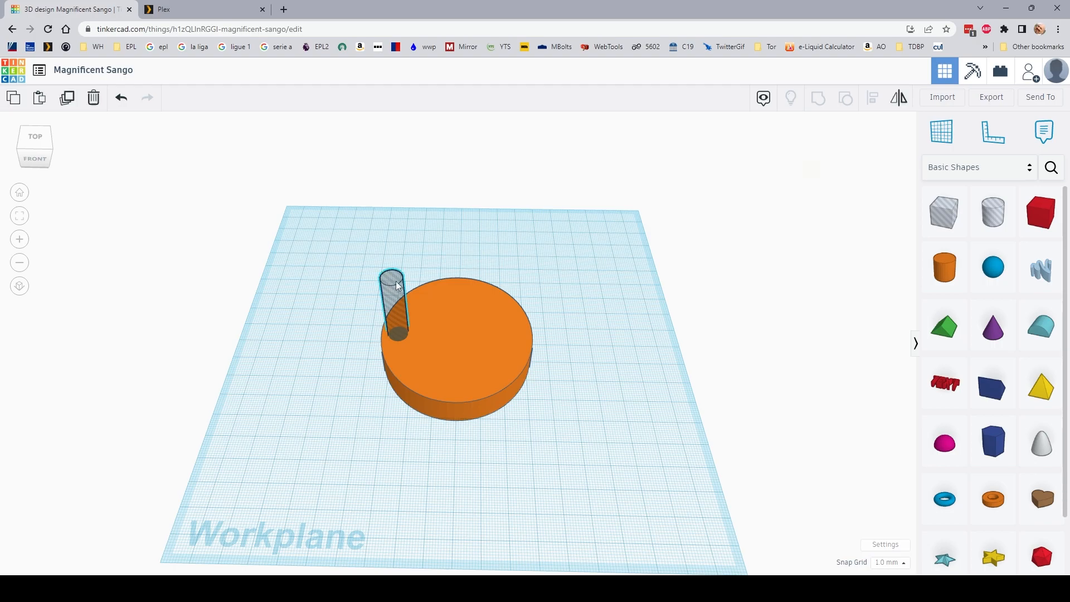
shift+click(475, 295)
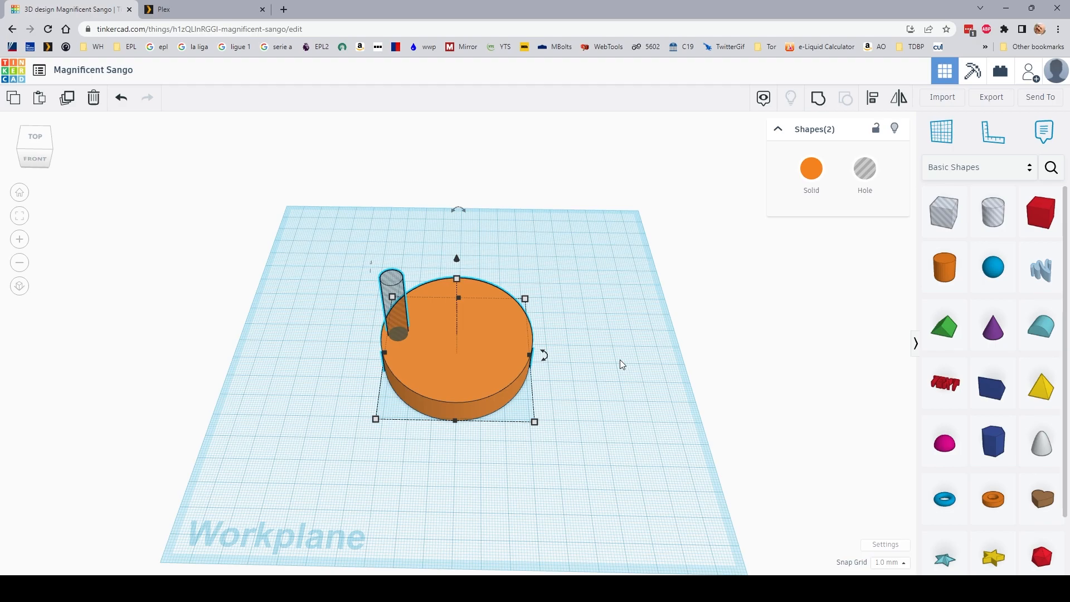
key(ctrl+d)
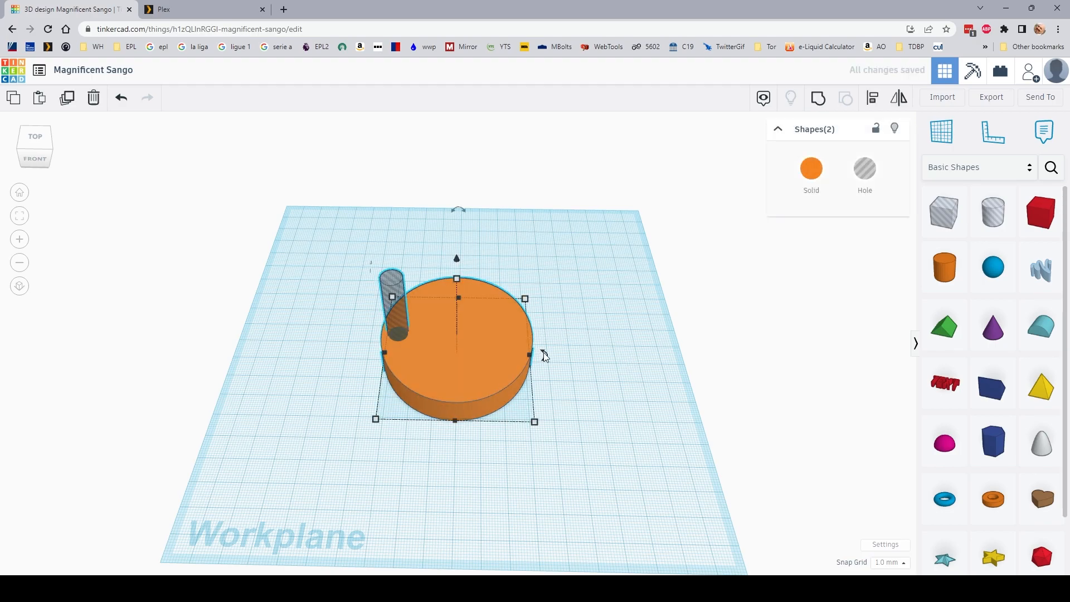
drag(546, 356, 622, 355)
click(622, 355)
text(24)
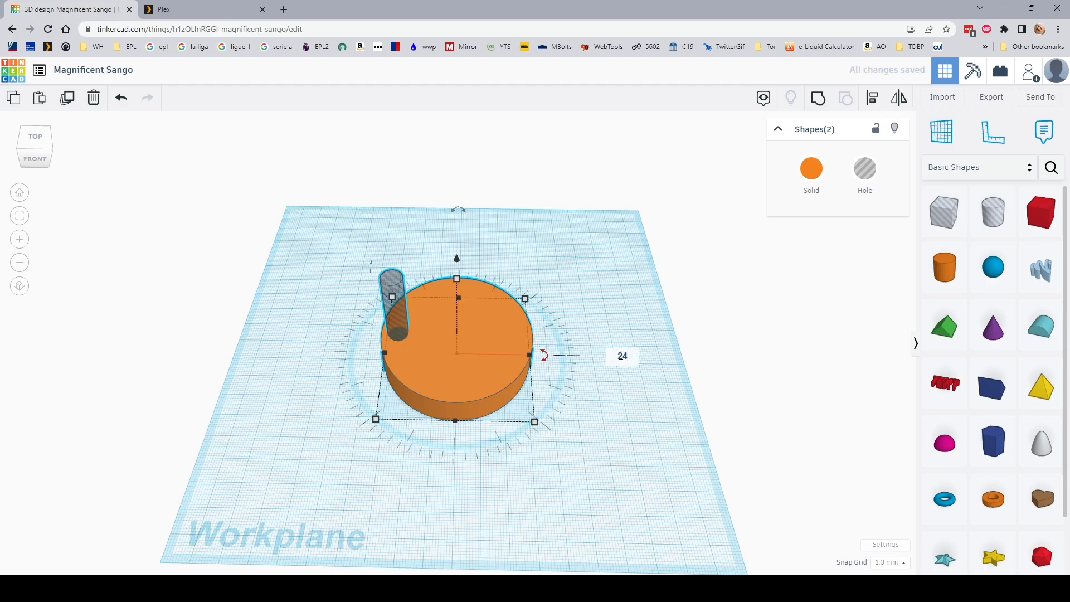
key(Return)
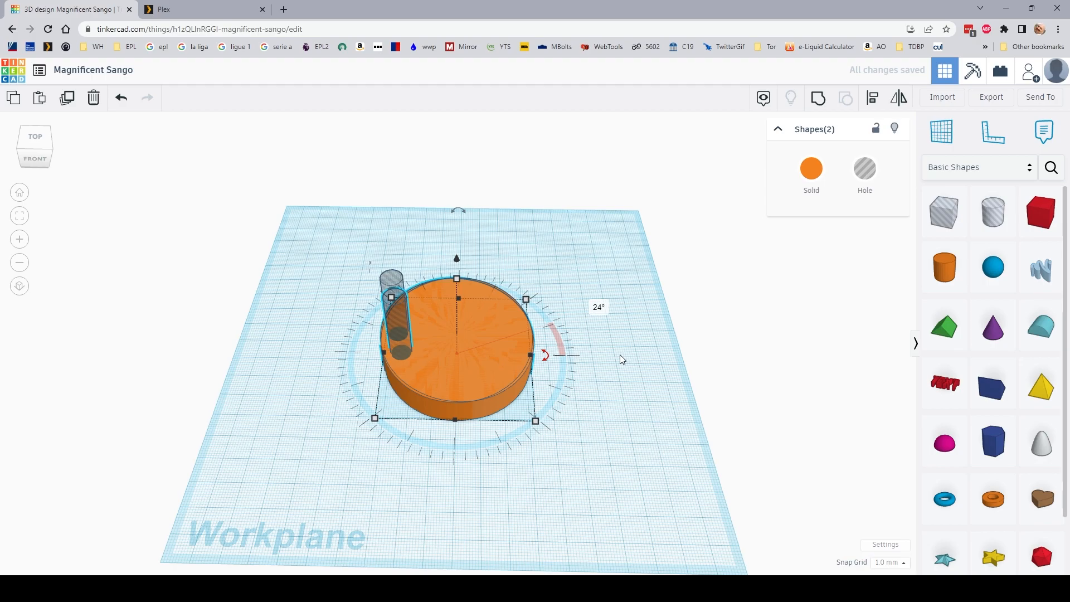
Step: Repeat the 24° rotated duplicate 13 times to complete a ring of 15 hole cylinders around the disc
key(ctrl+d)
key(ctrl+d)
key(ctrl+d)
key(ctrl+d)
key(ctrl+d)
key(ctrl+d)
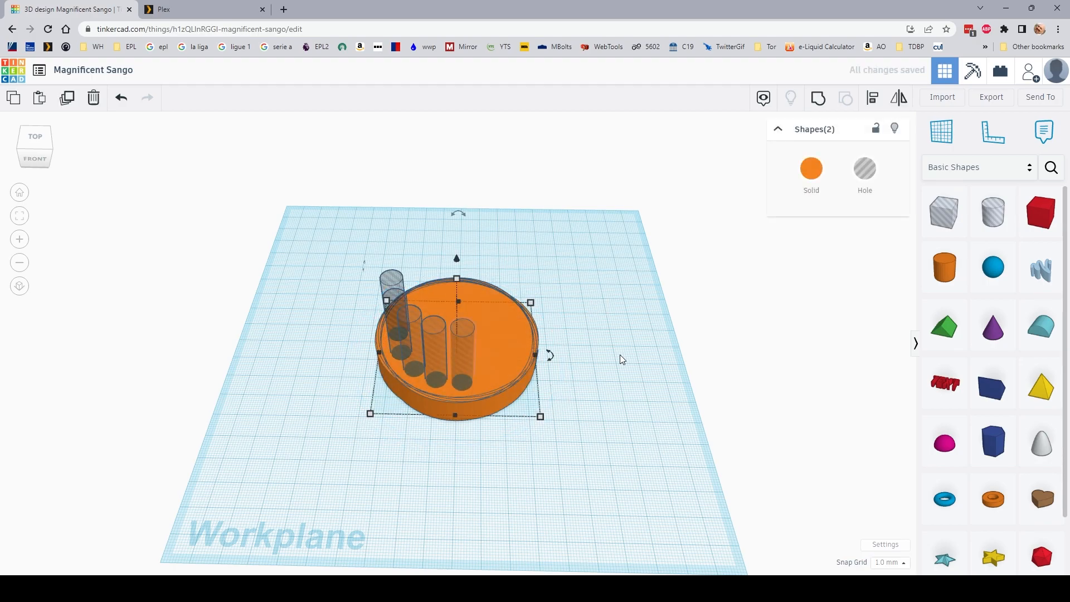
key(ctrl+d)
key(ctrl+d)
key(ctrl+d)
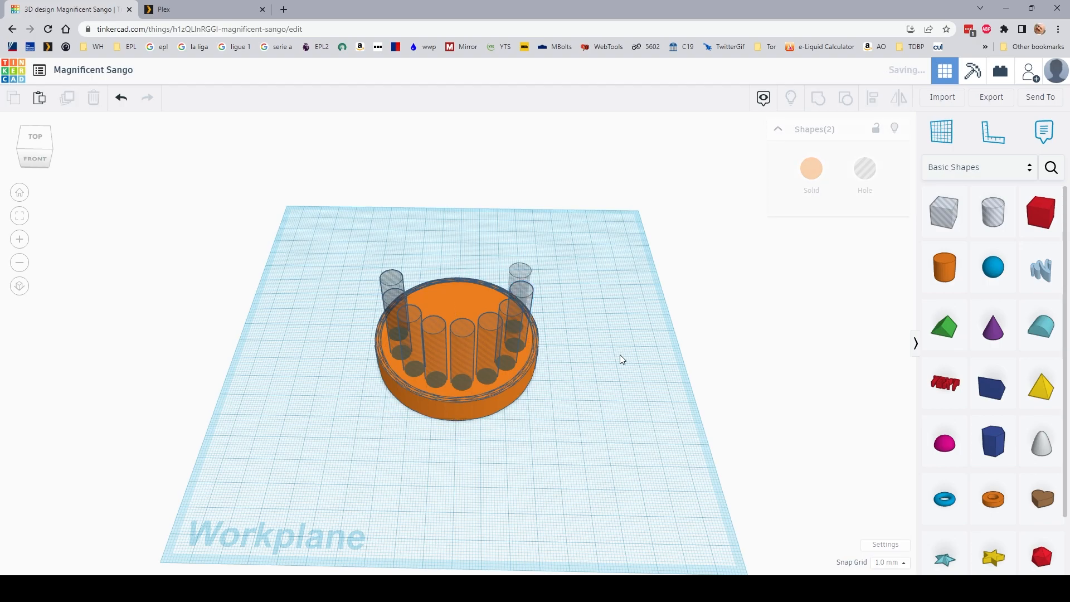
key(ctrl+d)
key(ctrl+d)
key(ctrl+d)
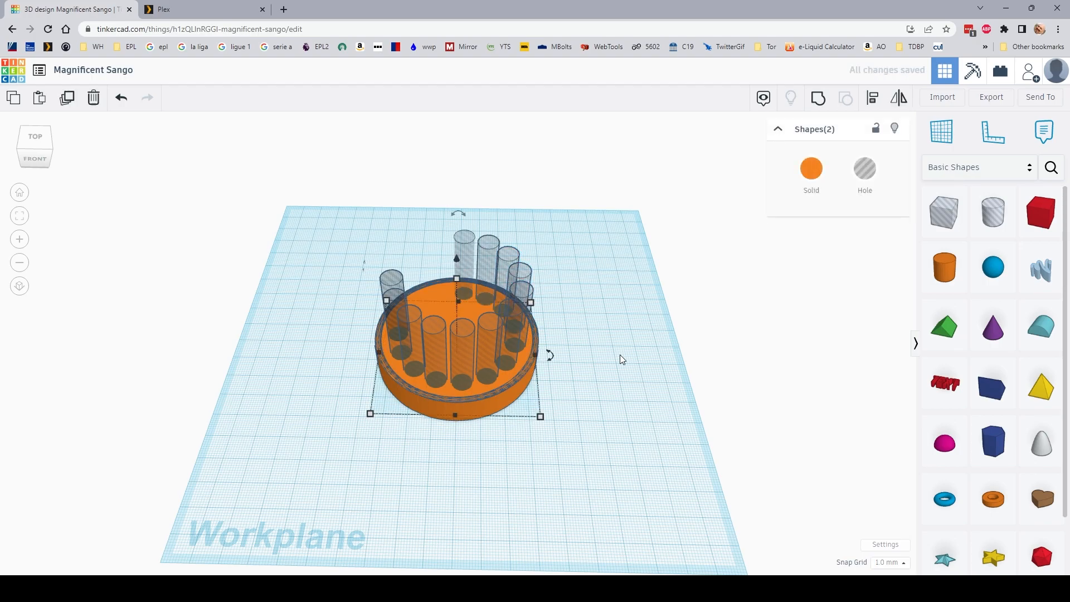
key(ctrl+d)
right_drag(644, 349, 648, 409)
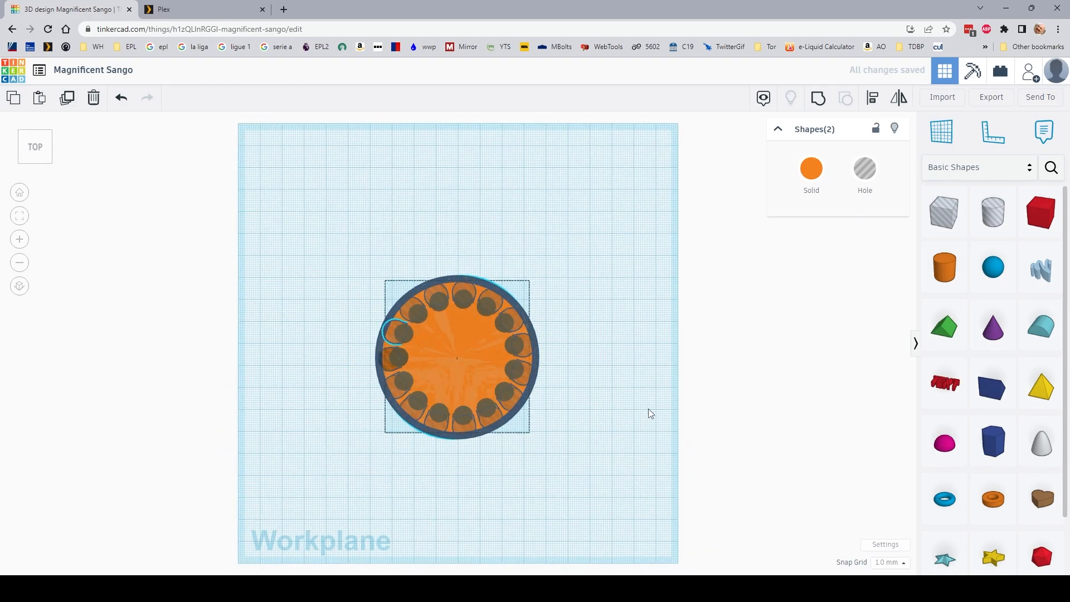
click(620, 389)
Step: Select the stacked solid discs, leave one out of the selection, and delete the 14 surplus copies
mouse_move(618, 366)
right_down()
mouse_move(616, 295)
mouse_move(577, 336)
right_up()
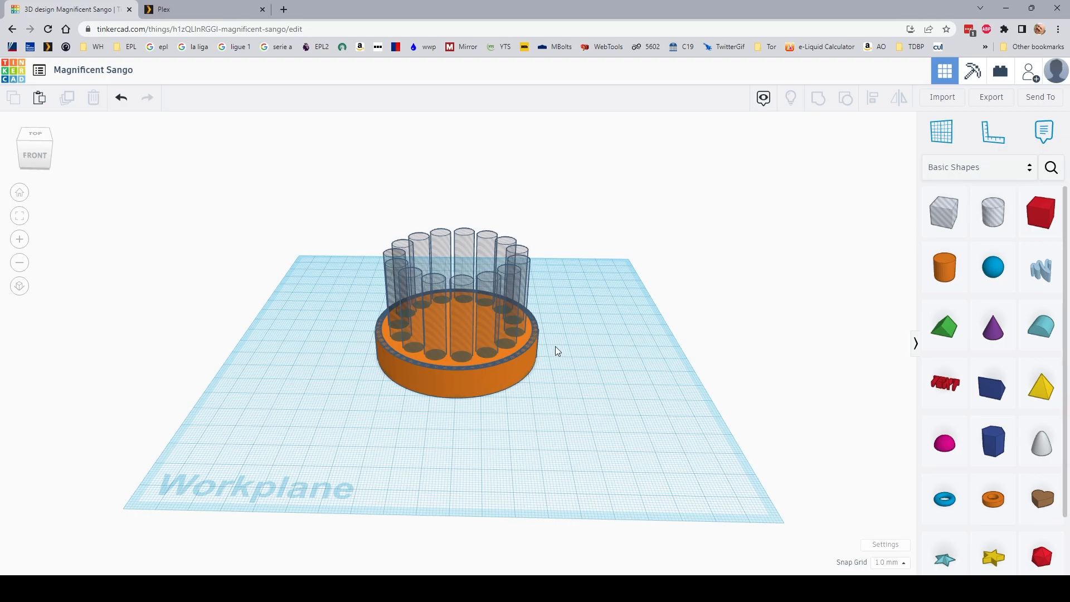
scroll(549, 341, up, 5)
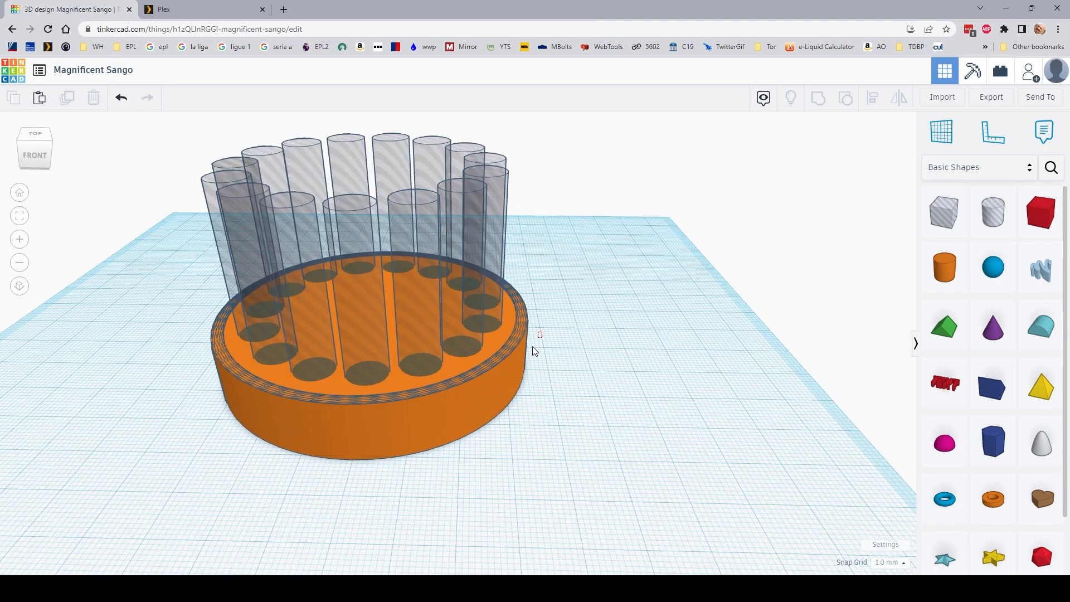
drag(503, 403, 510, 416)
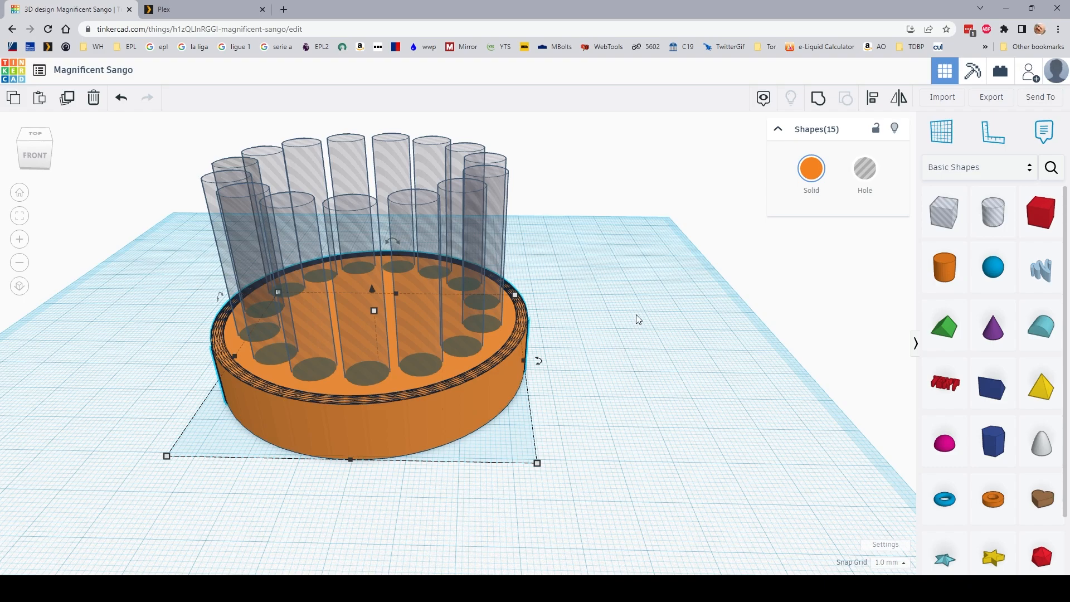
shift+click(506, 377)
key(Escape)
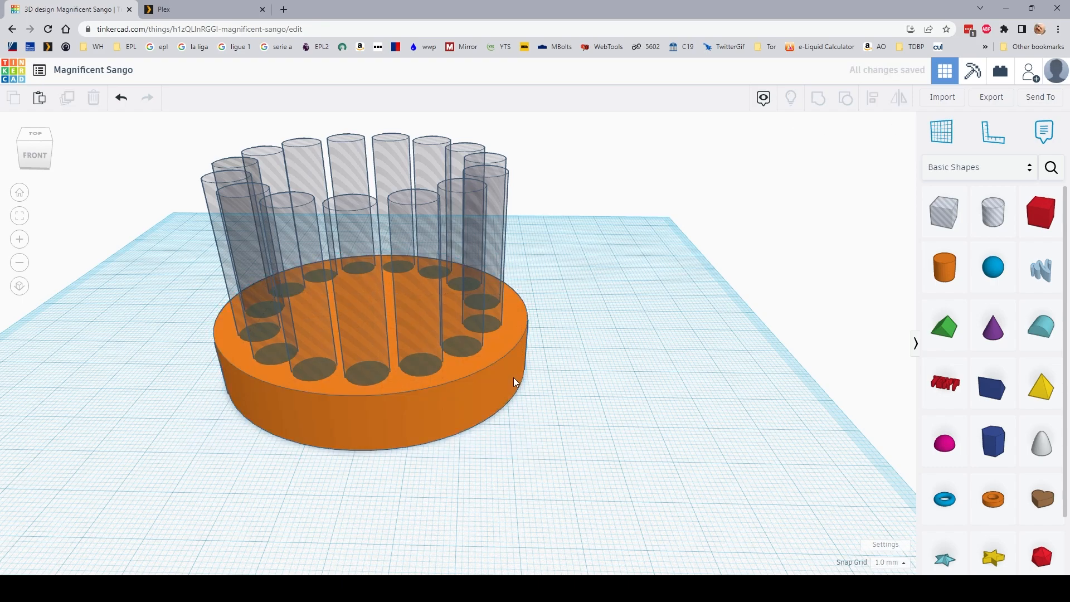
Step: Lower the remaining disc 43 mm below the workplane and drop it back onto the surface
click(514, 317)
drag(371, 288, 375, 437)
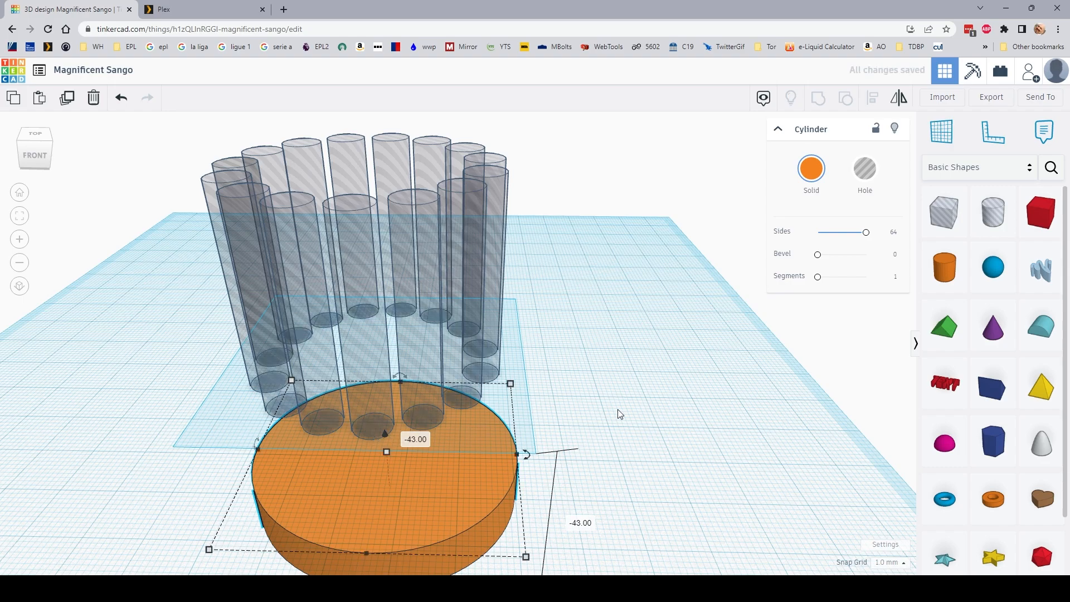
key(d)
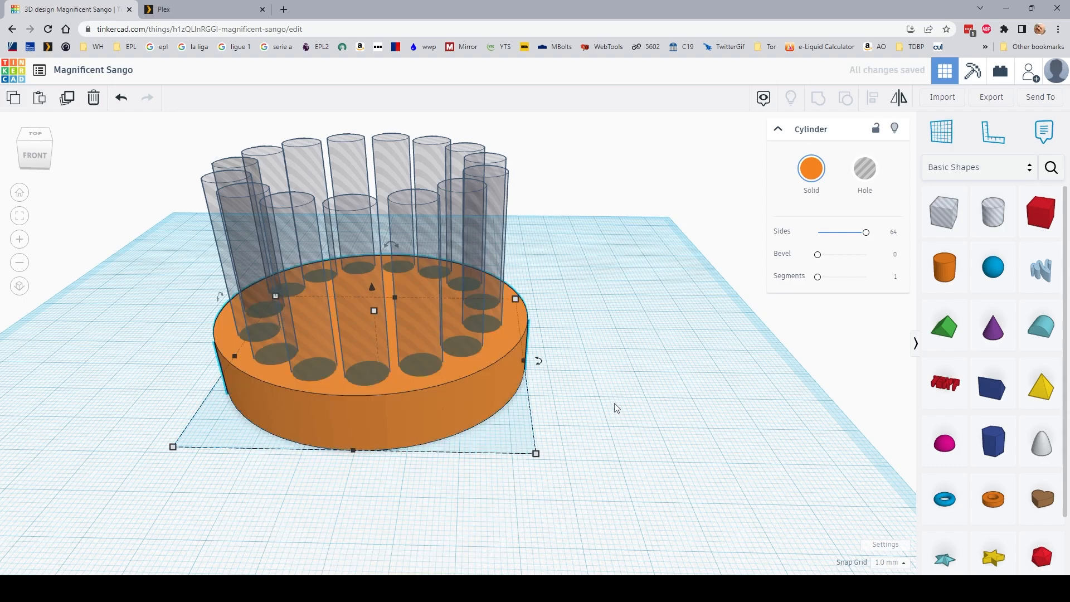
click(596, 362)
Step: Group the disc with all 15 hole cylinders to cut the ring of holes through it
middle_drag(596, 358, 693, 340)
right_drag(693, 340, 652, 403)
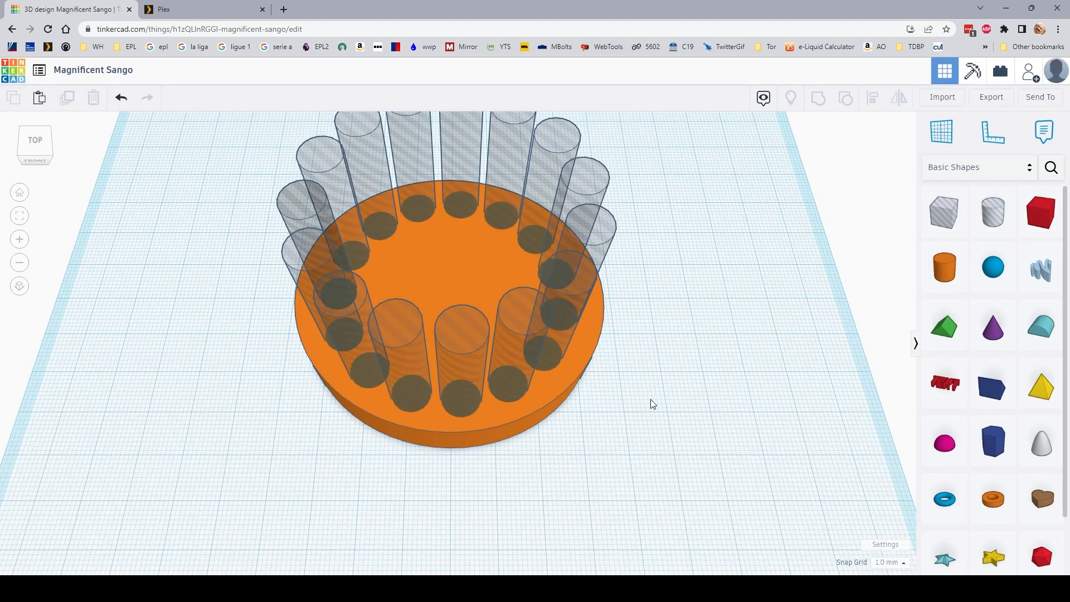
key(ctrl+a)
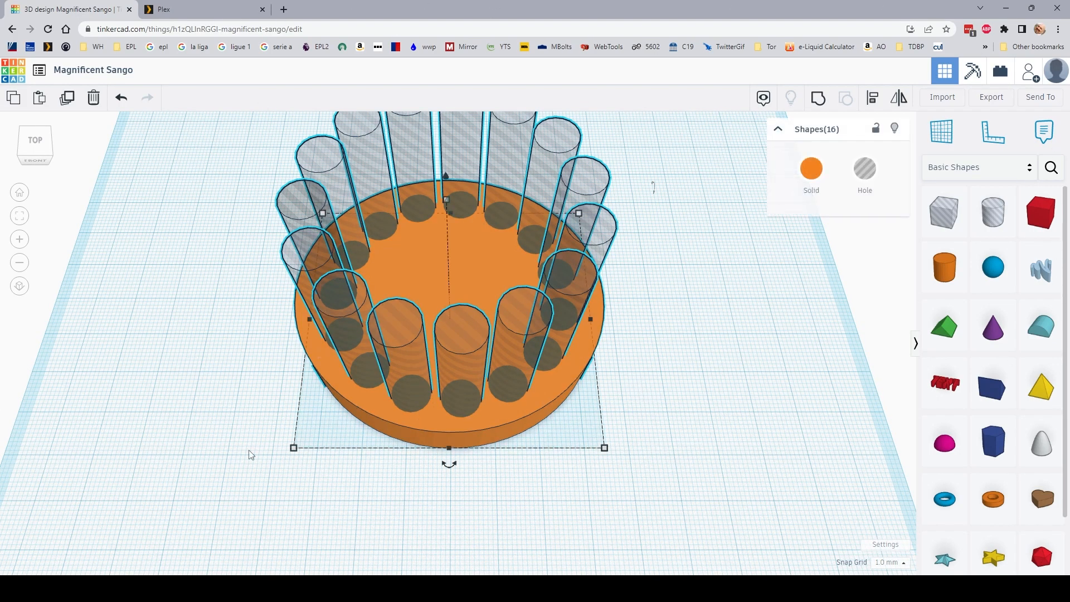
right_drag(541, 372, 712, 407)
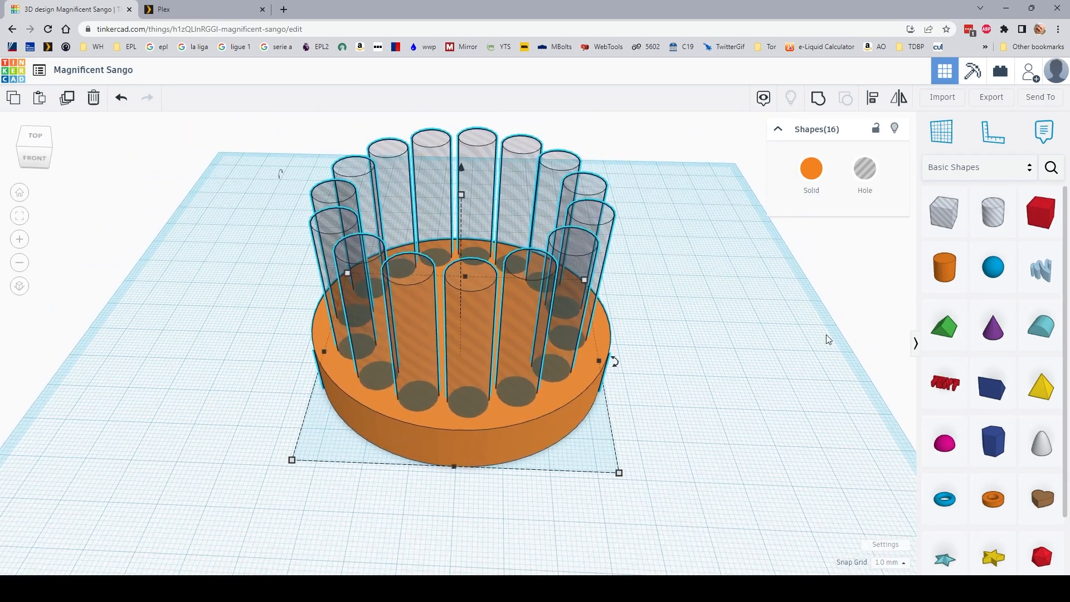
click(822, 104)
right_drag(680, 363, 711, 297)
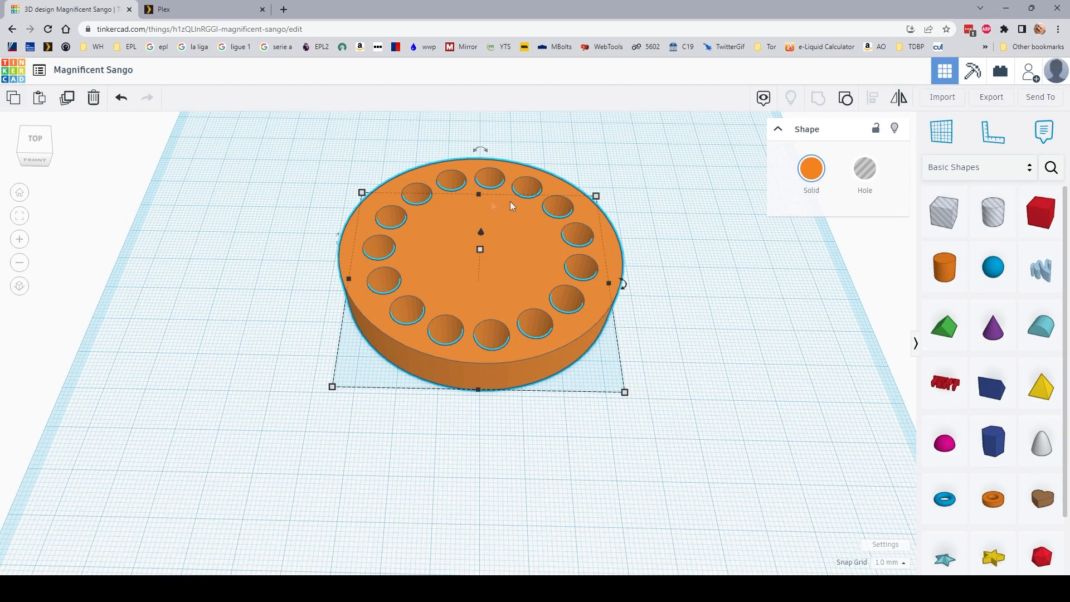
click(684, 229)
right_drag(659, 266, 694, 276)
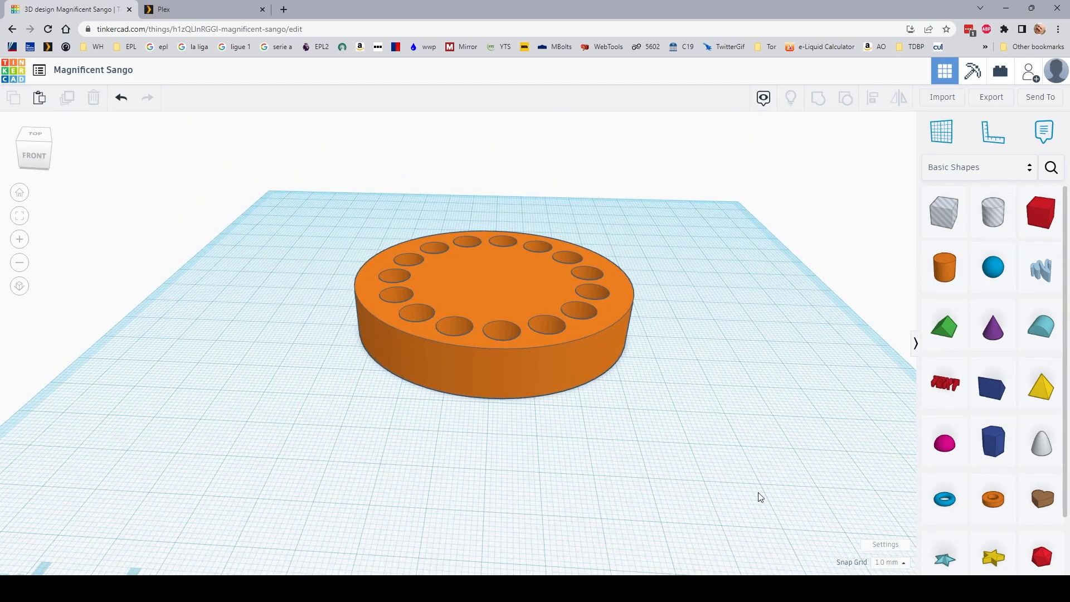